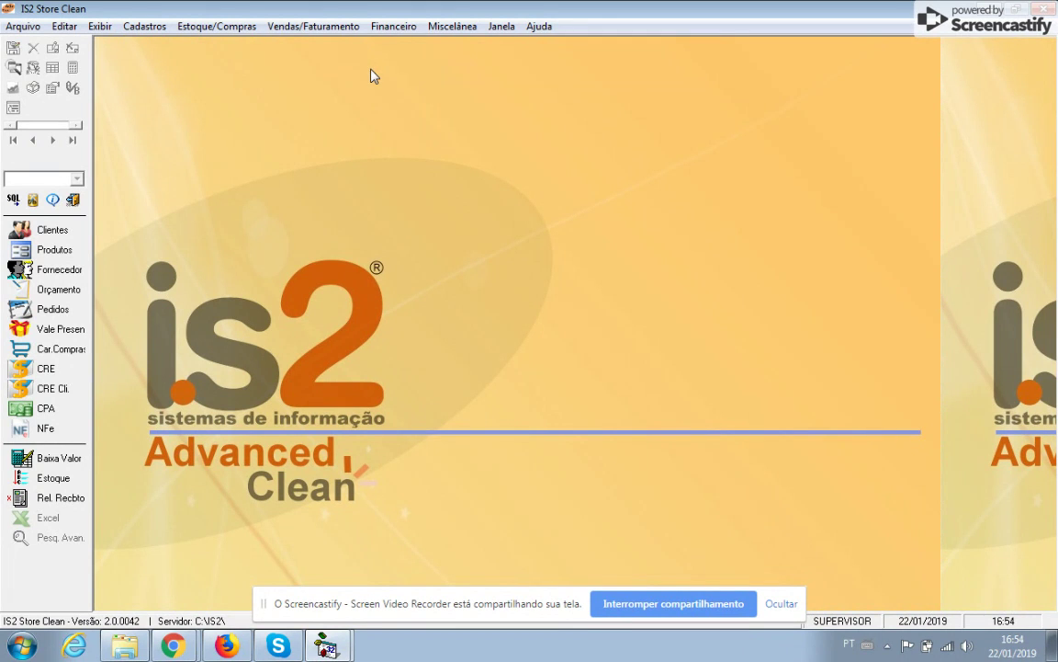
# - Open Controle Caixa Gaveta under the managerial finance movements and go to the last record, examining its final balance
pyautogui.click(389, 27)
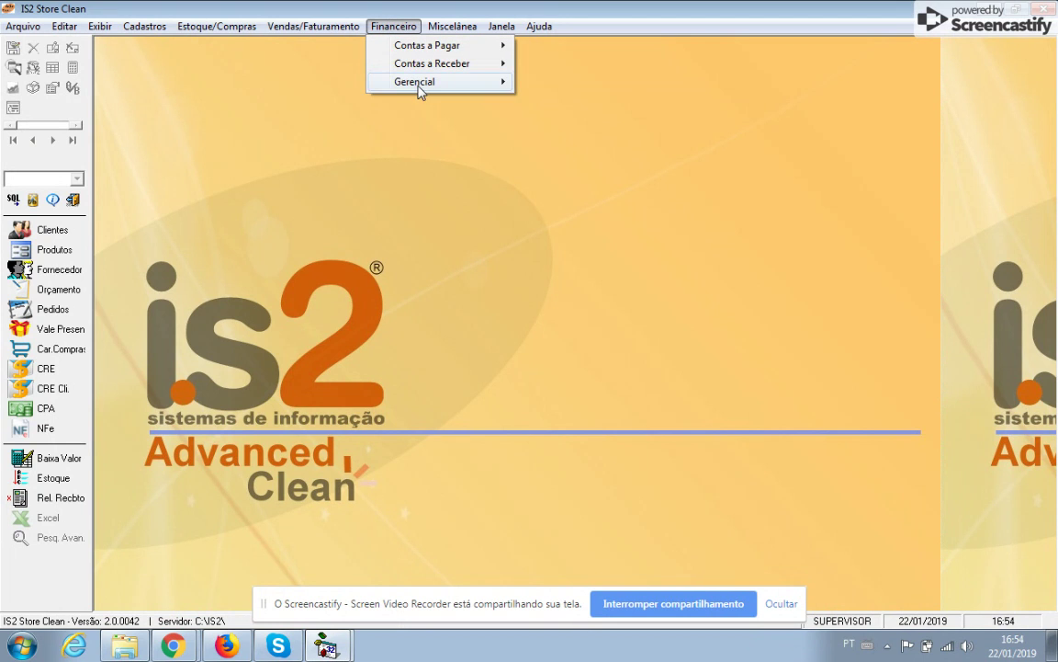
pyautogui.moveTo(421, 90)
pyautogui.moveTo(613, 102)
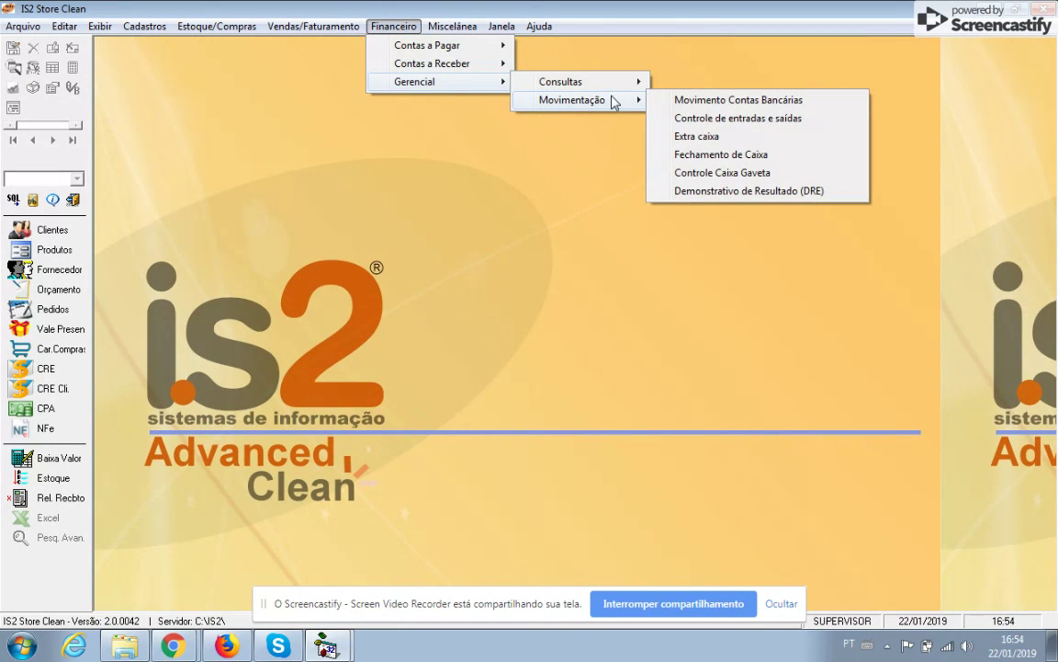
pyautogui.click(731, 180)
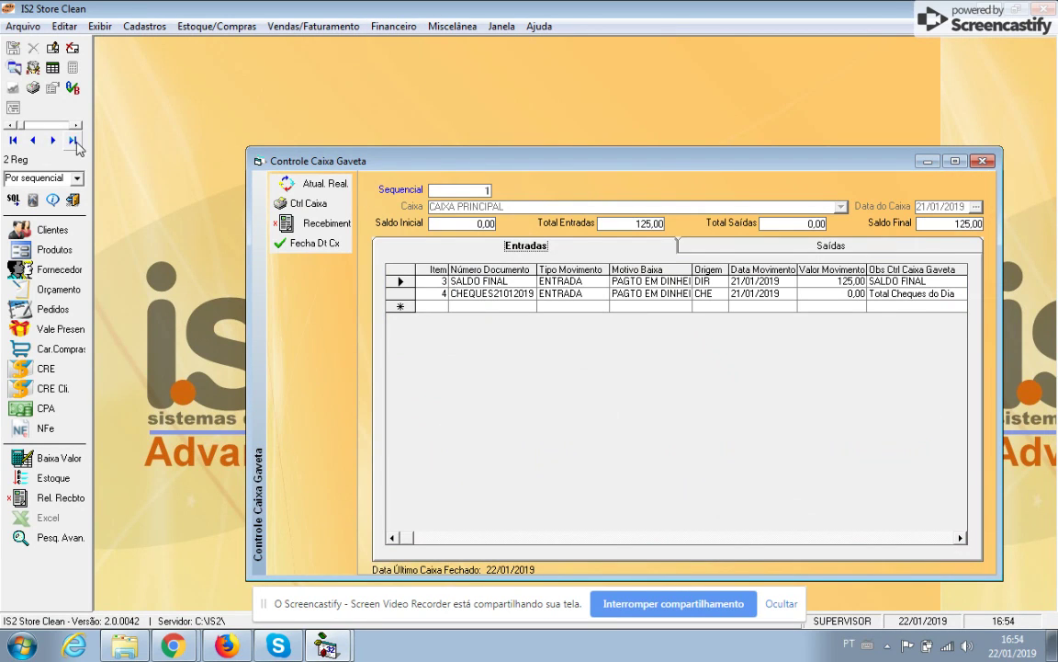
pyautogui.click(74, 140)
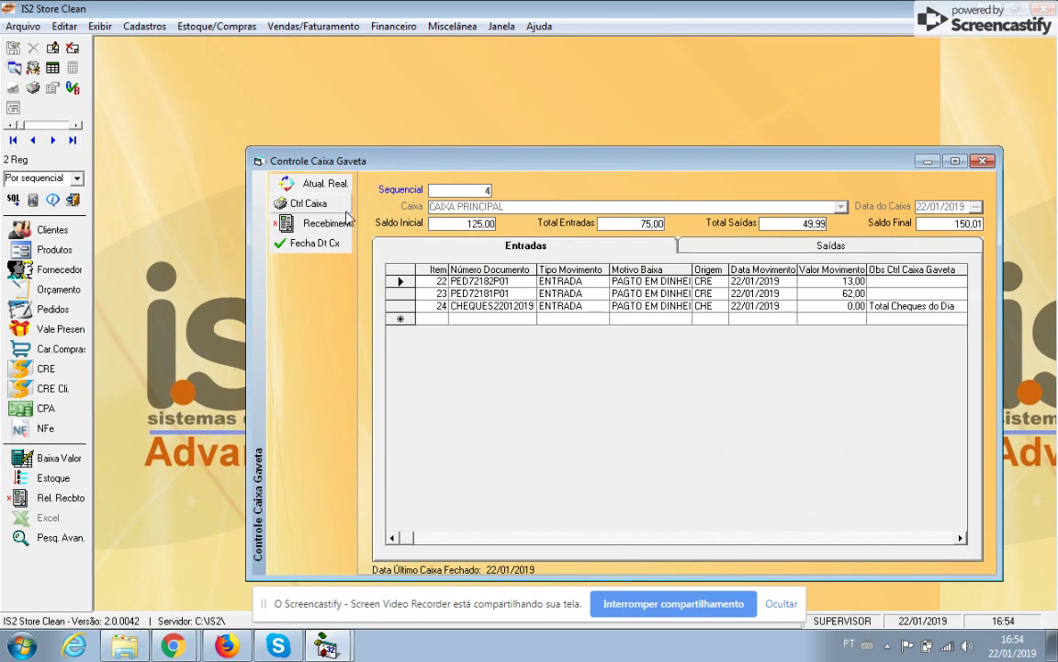
pyautogui.click(945, 223)
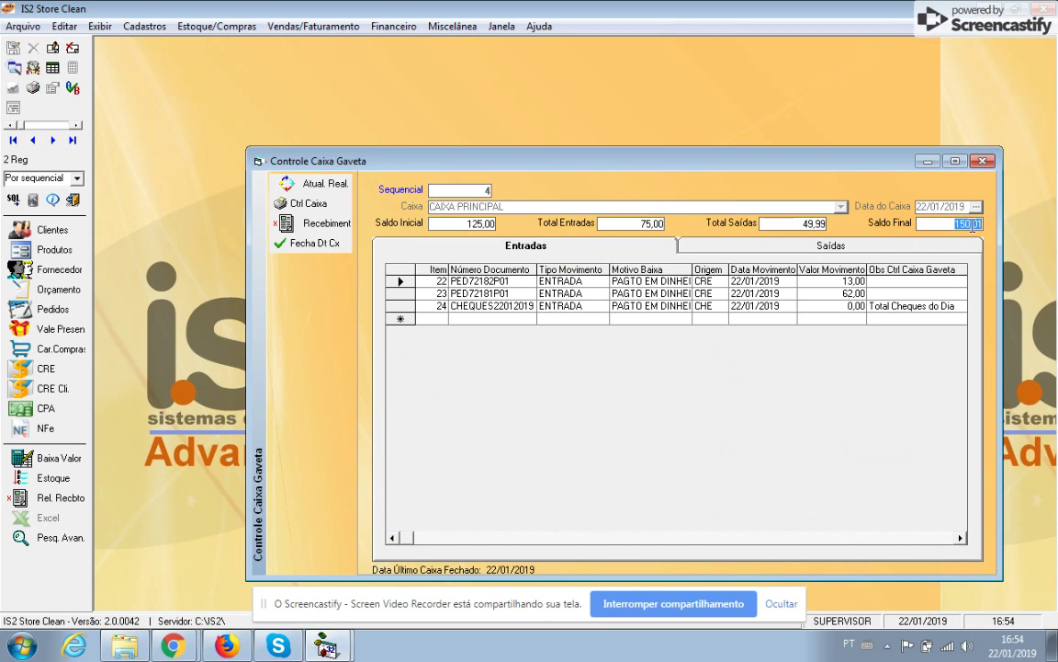
pyautogui.click(321, 204)
pyautogui.press('Return')
# - Start a new row in the record's outflows (Saídas) with document number SAIDA SALDO FIN
pyautogui.click(849, 248)
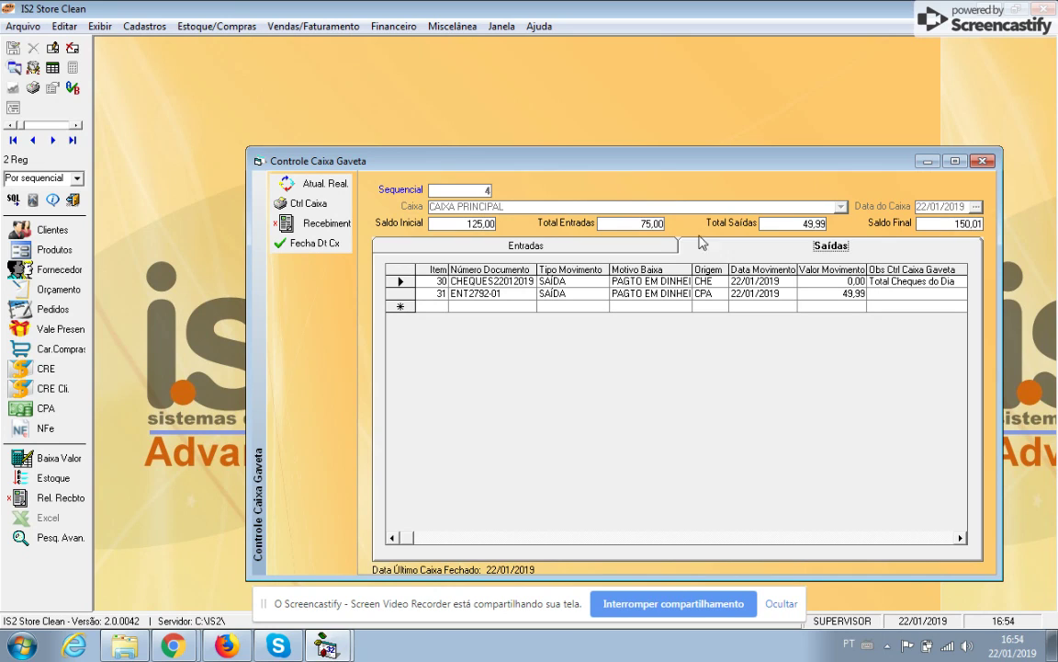
pyautogui.click(514, 307)
pyautogui.write('SAIDA')
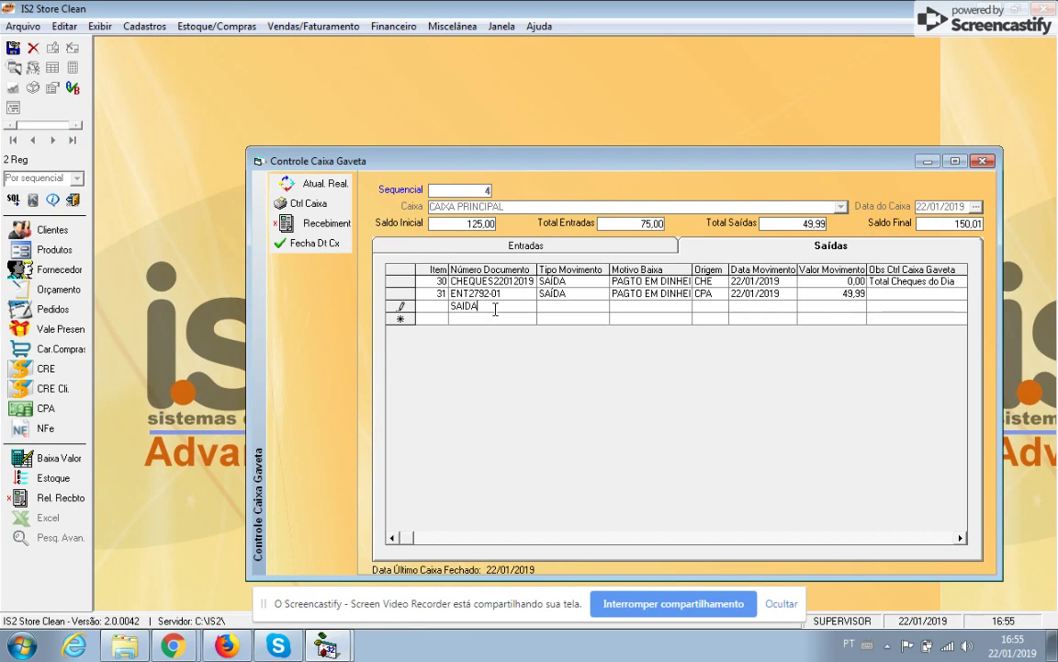
pyautogui.write(' SALDO FIN')
pyautogui.hotkey('ctrl', 'a')
pyautogui.hotkey('ctrl', 'c')
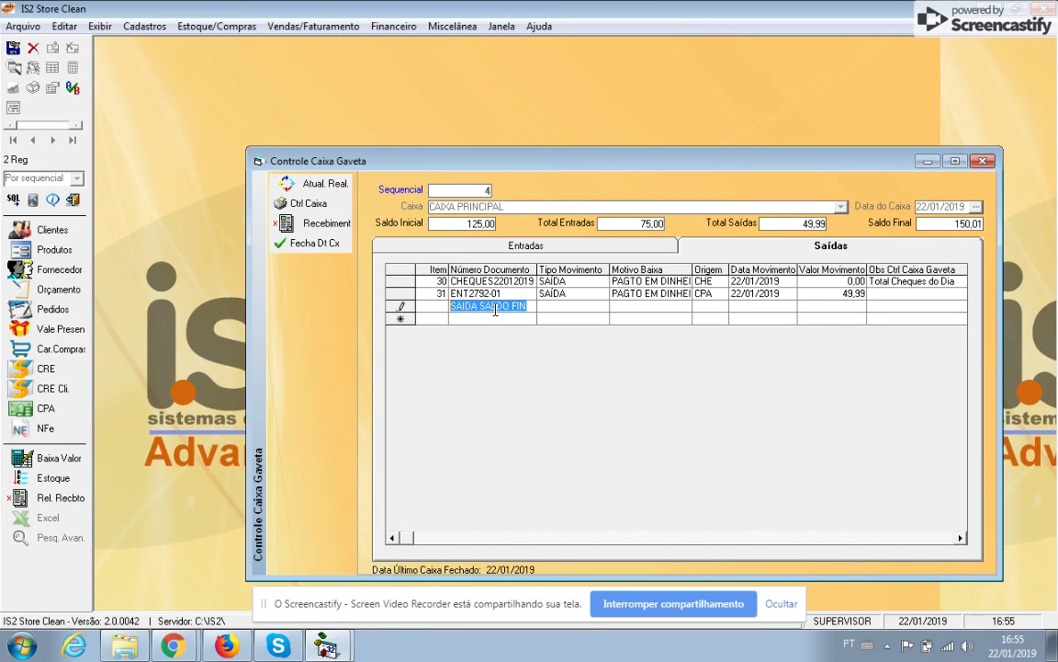
# - Complete the new outflow row with reason PAGTO EM DINHEIRO, value 50,00 and the observation SAIDA SALDO FINAL
pyautogui.press('Tab')
pyautogui.write('p')
pyautogui.press('Tab')
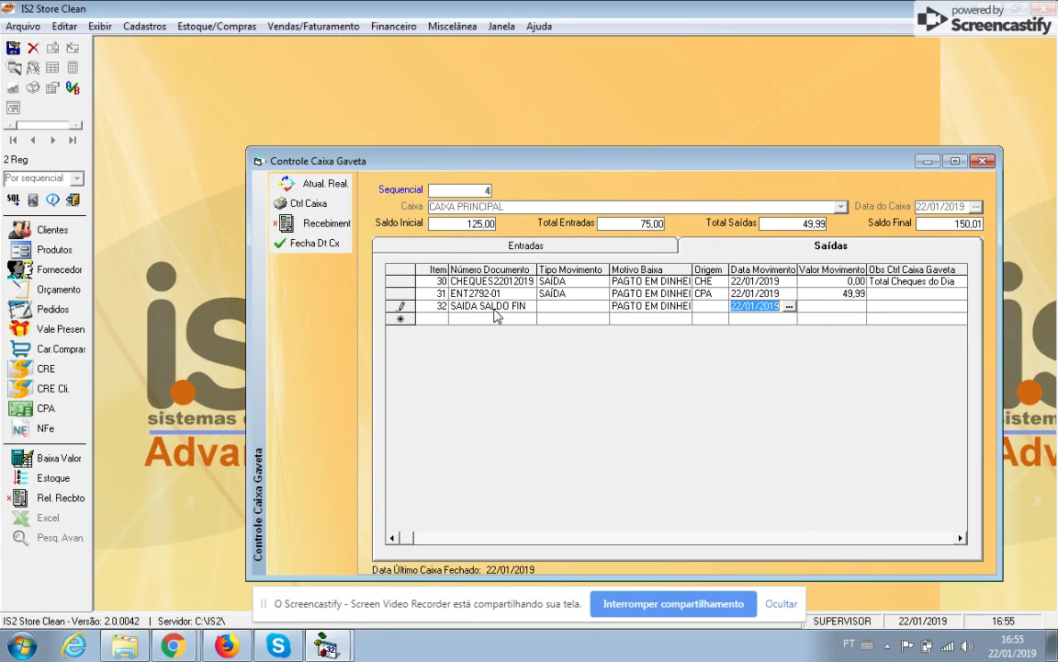
pyautogui.press('Tab')
pyautogui.write('50')
pyautogui.press('Tab')
pyautogui.hotkey('ctrl', 'v')
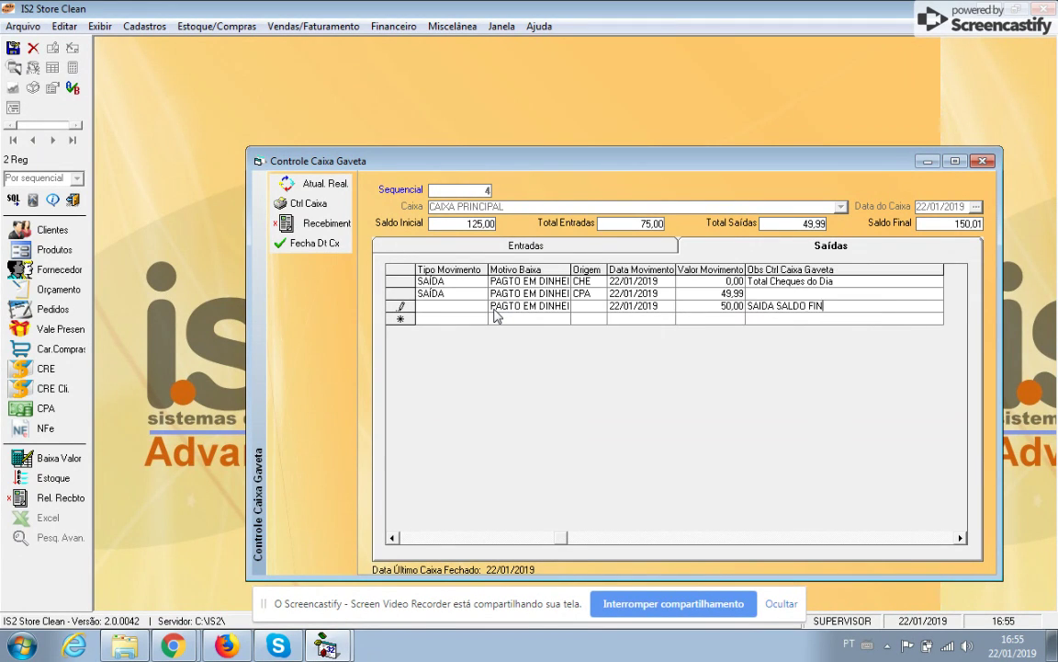
pyautogui.press('Tab')
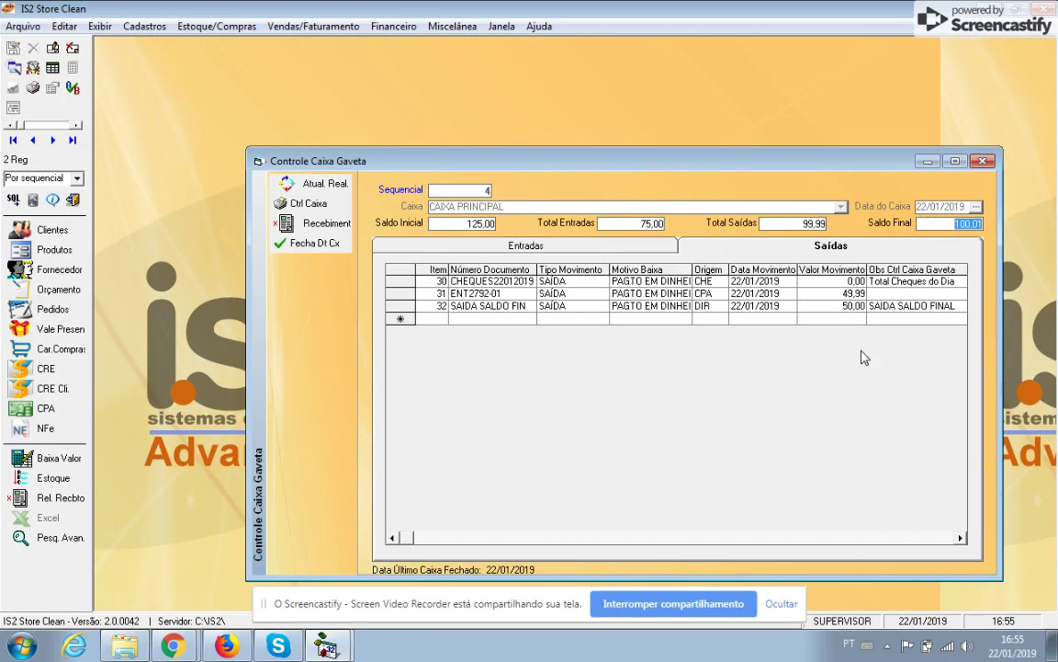
# - Preview the drawer cash control report, open the receipts report and return to the Controle Caixa Gaveta form
pyautogui.click(303, 193)
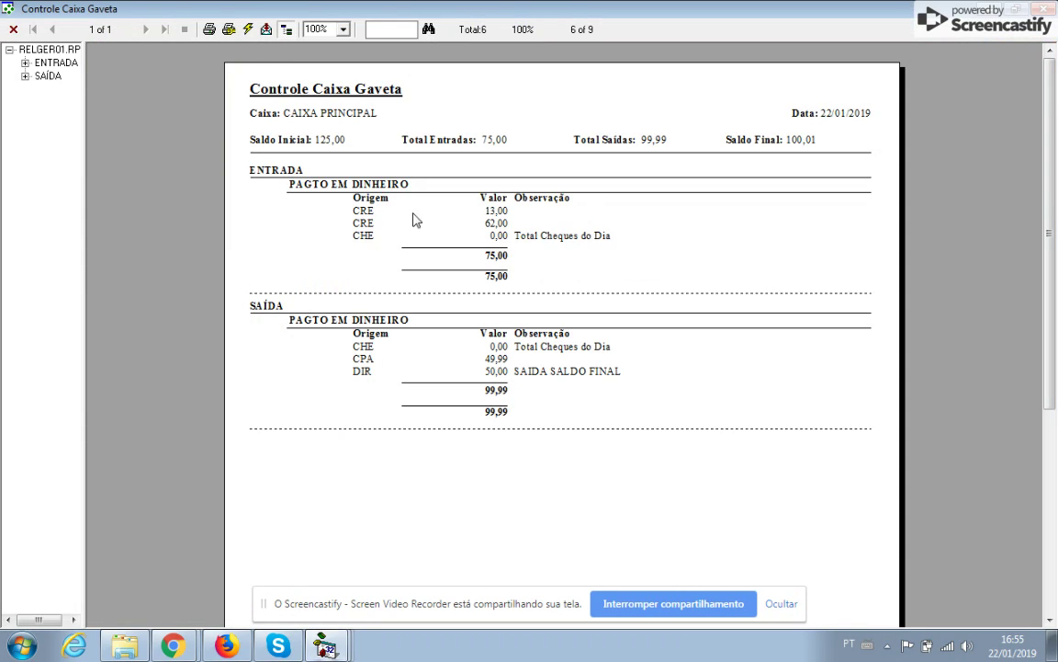
pyautogui.click(942, 9)
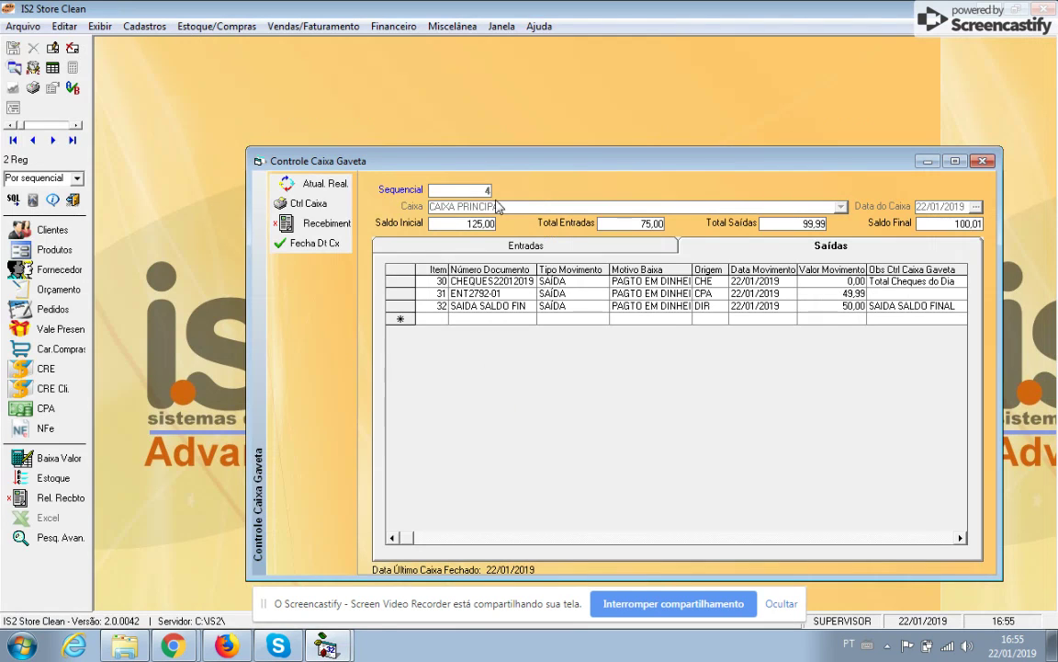
pyautogui.click(339, 226)
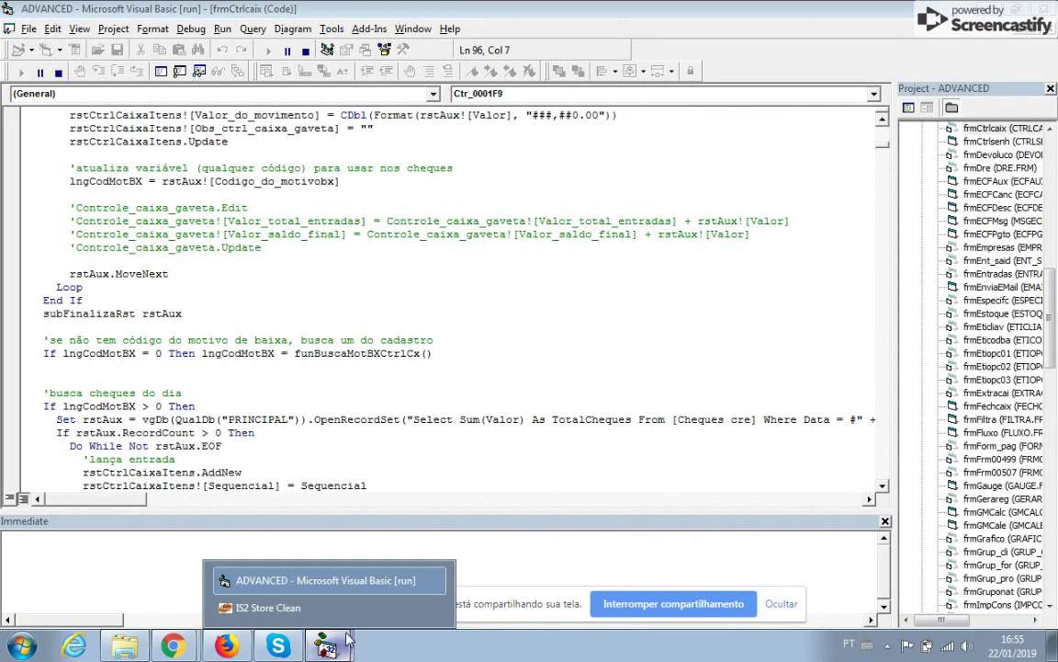
pyautogui.click(347, 608)
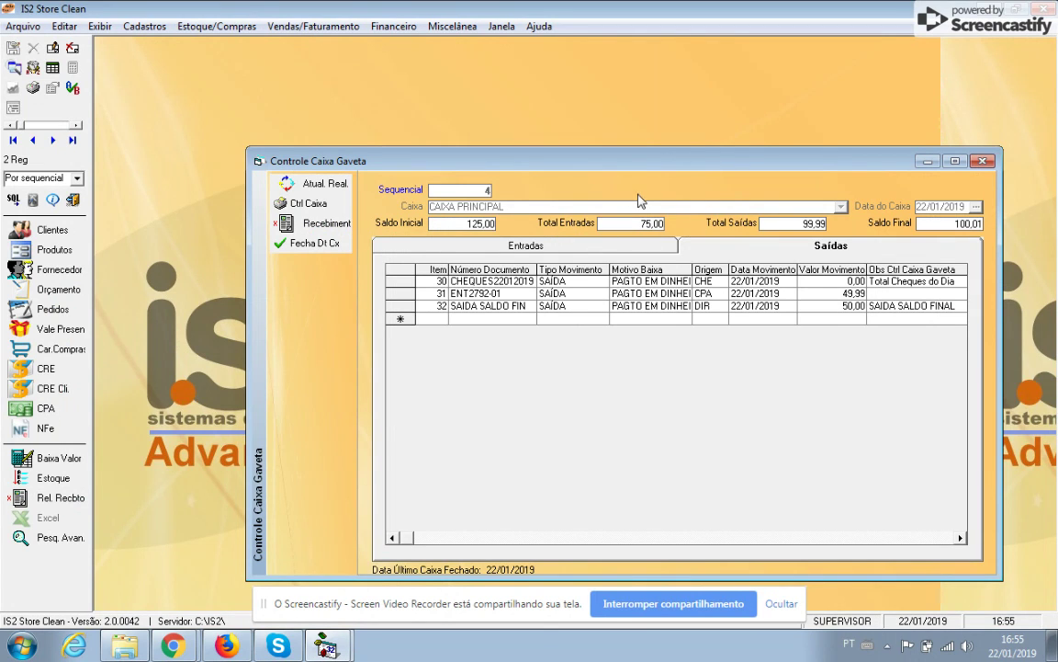
# - Try to close the drawer cash date for the 22/01/2019 record
pyautogui.click(330, 249)
pyautogui.click(603, 377)
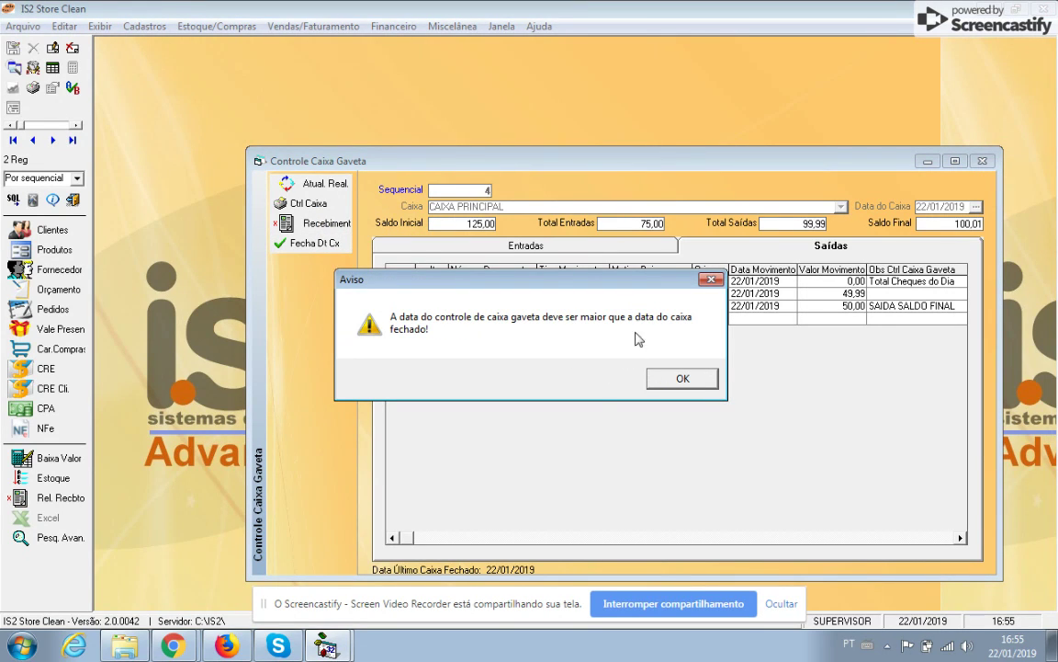
pyautogui.click(681, 381)
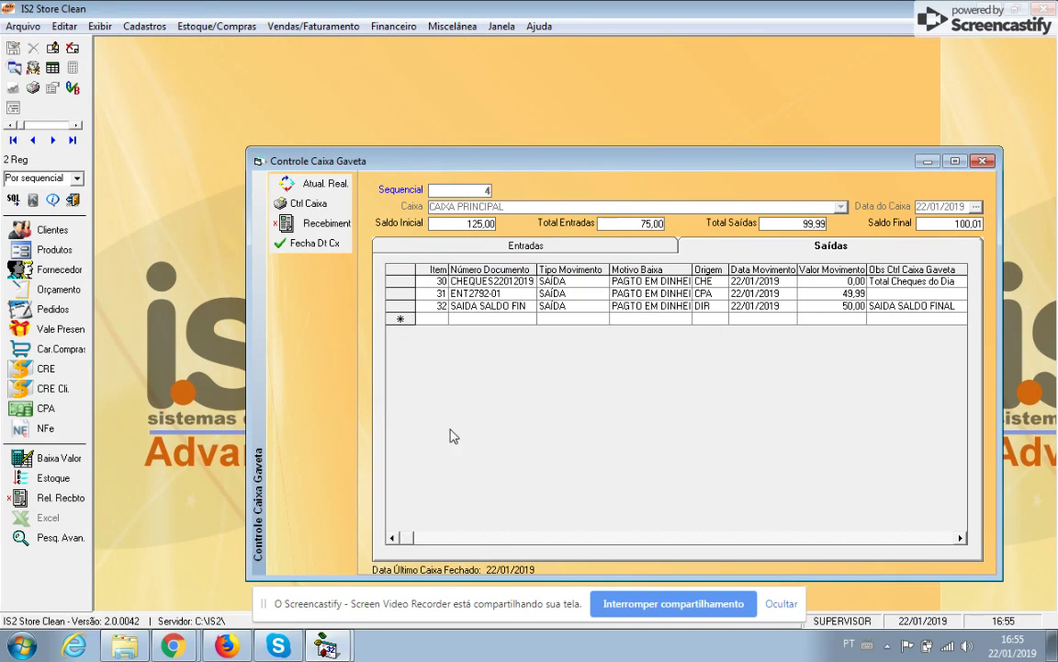
# - In the auxiliary Caixa Gaveta registration, set the last closed cash date of CAIXA PRINCIPAL to 21/01/2019
pyautogui.click(143, 26)
pyautogui.moveTo(153, 45)
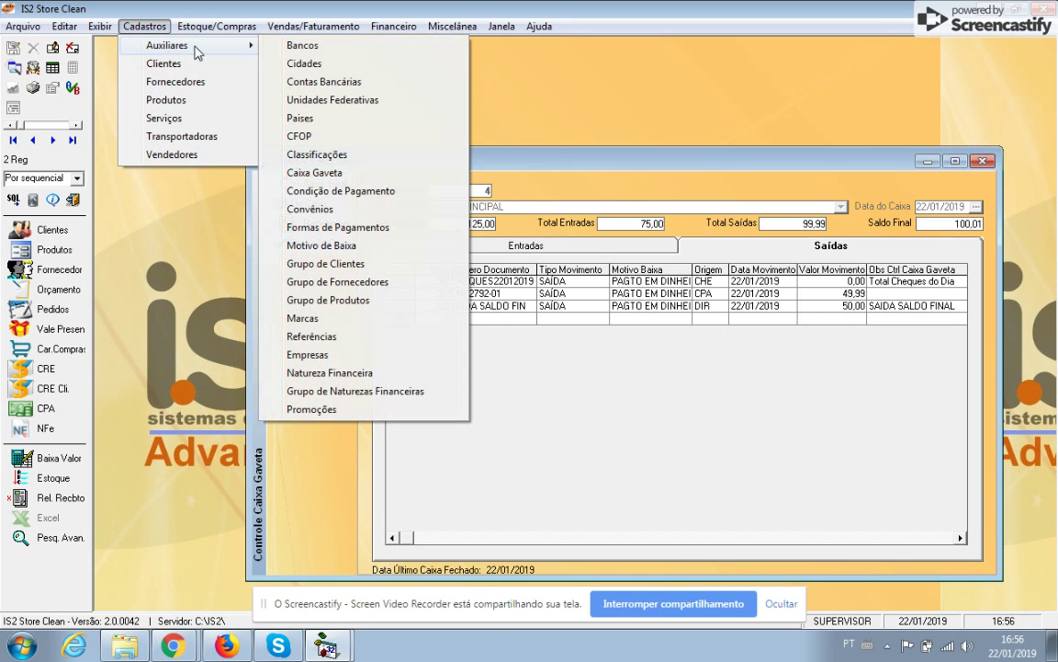
pyautogui.click(319, 179)
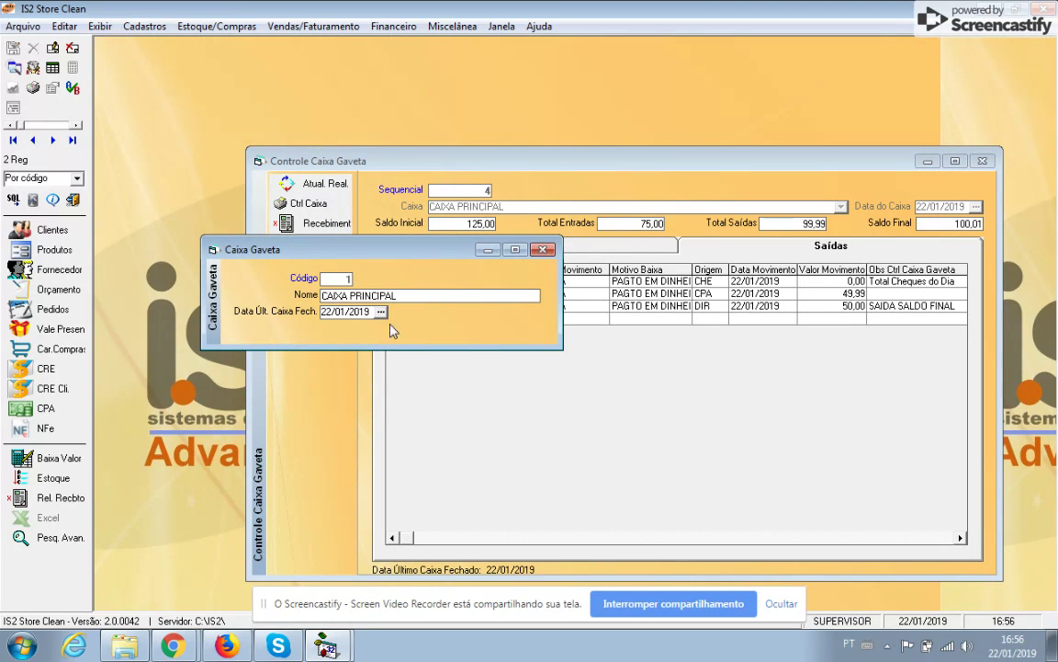
pyautogui.click(381, 311)
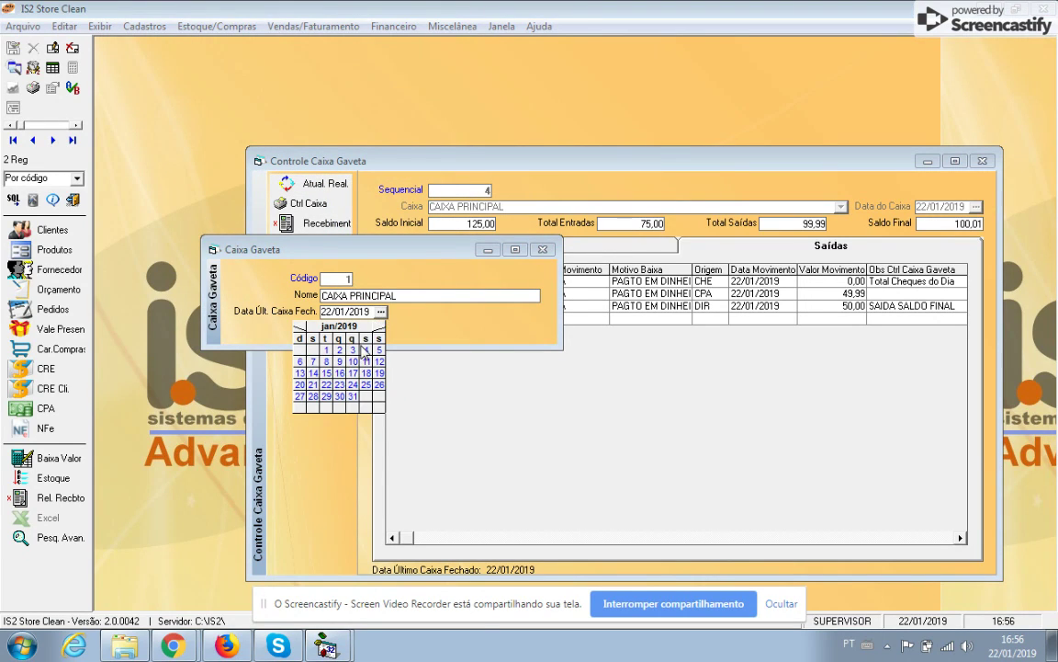
pyautogui.click(312, 384)
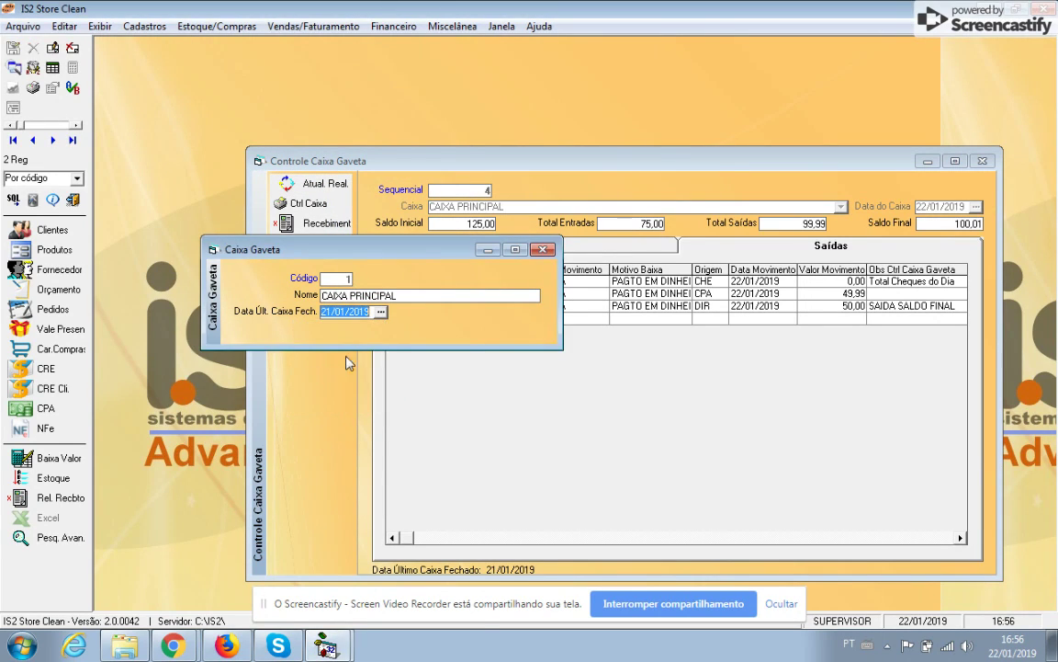
pyautogui.click(544, 251)
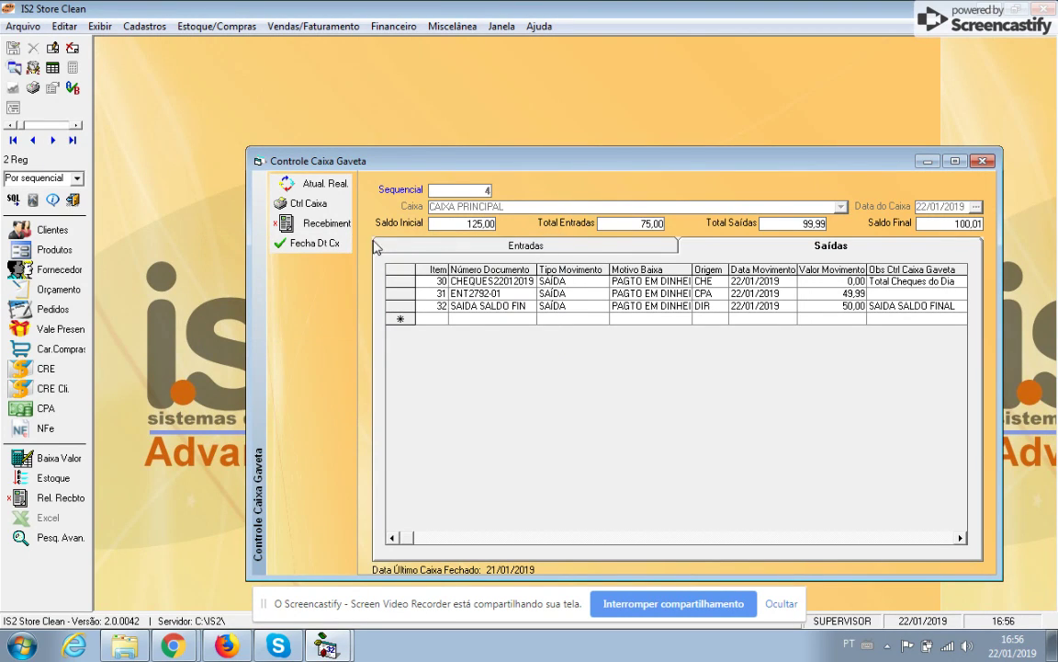
# - Open the receipts report briefly, and close the drawer cash date for the 22/01/2019 record
pyautogui.click(324, 223)
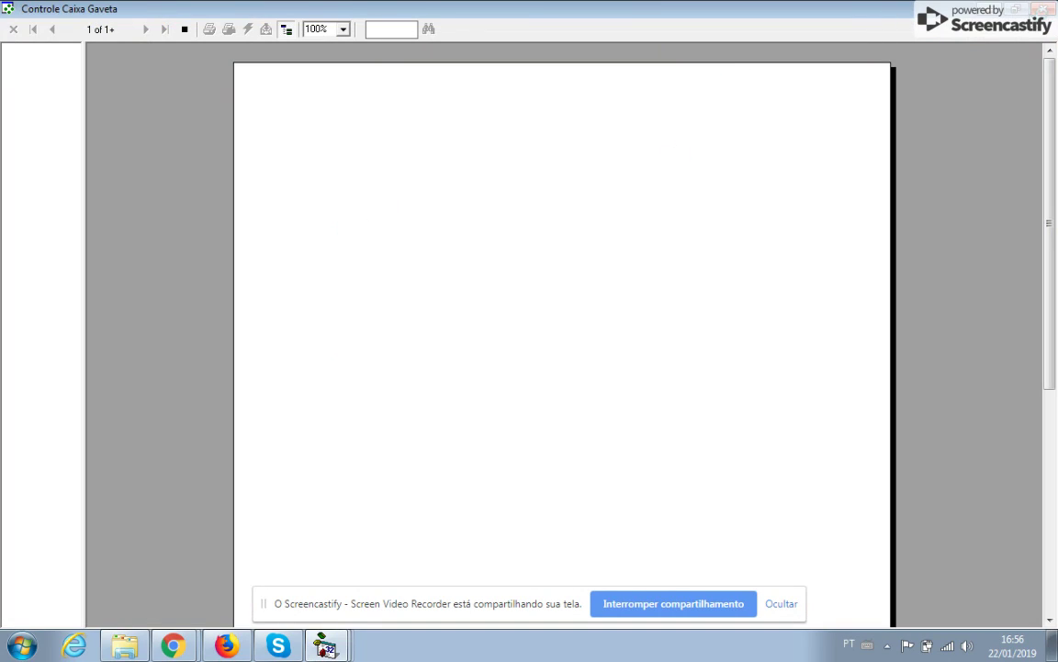
pyautogui.click(329, 588)
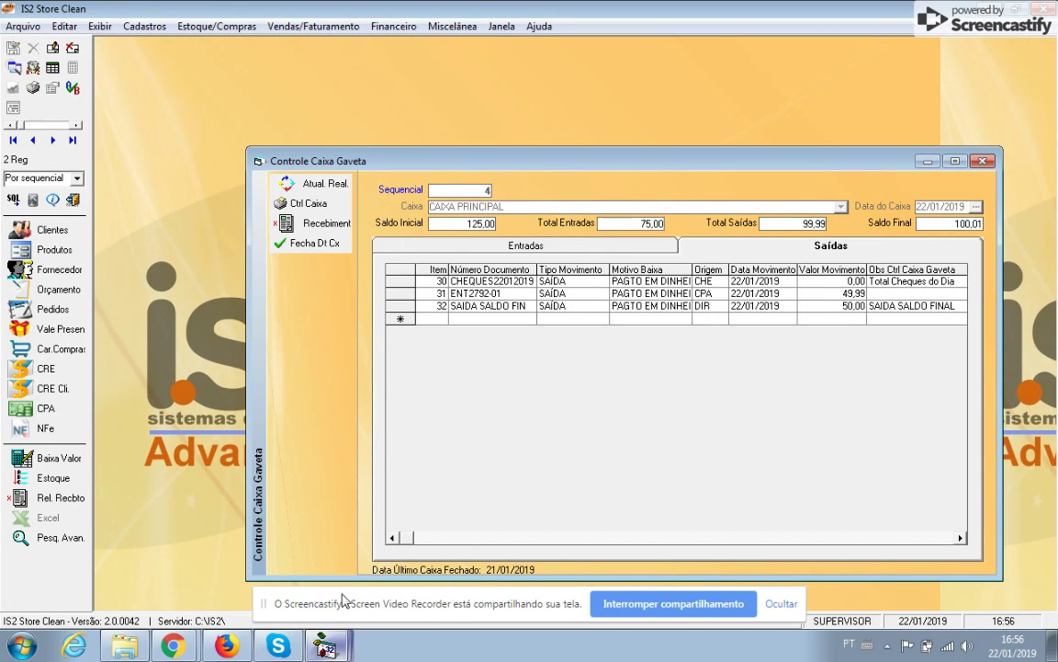
pyautogui.click(313, 242)
pyautogui.click(588, 379)
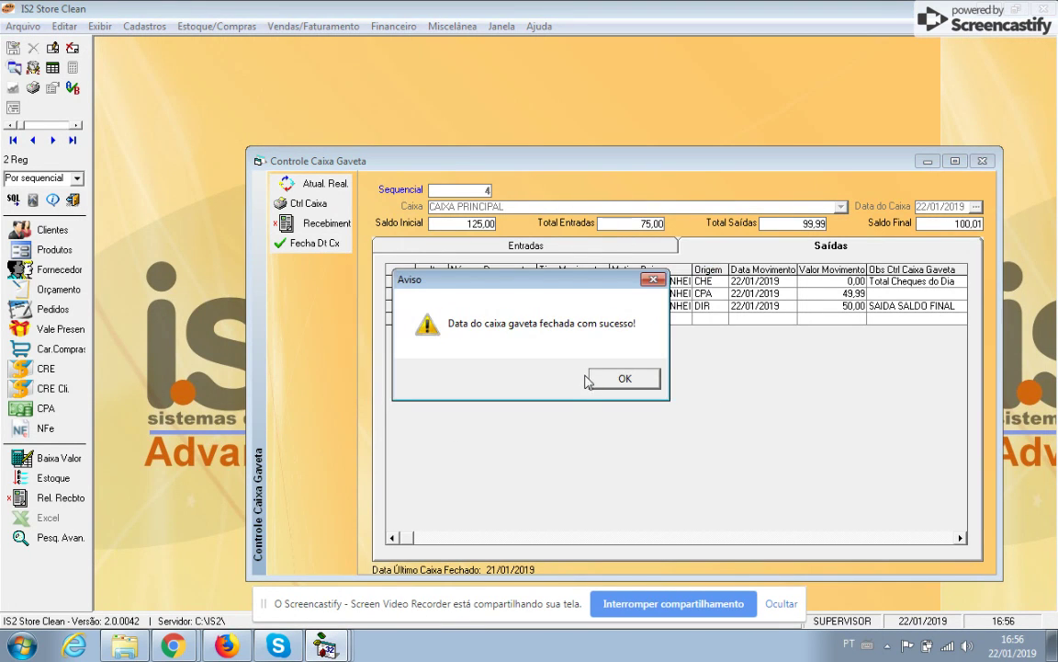
pyautogui.click(617, 378)
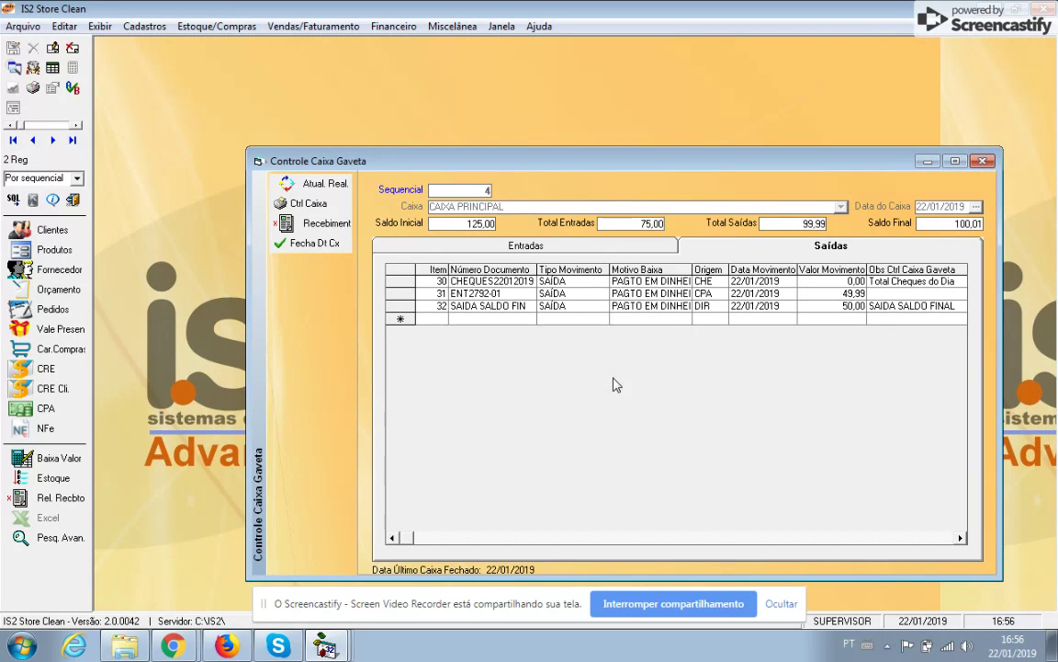
# - Check the last closed cash date of CAIXA PRINCIPAL in the Caixa Gaveta registration and close that form
pyautogui.click(153, 30)
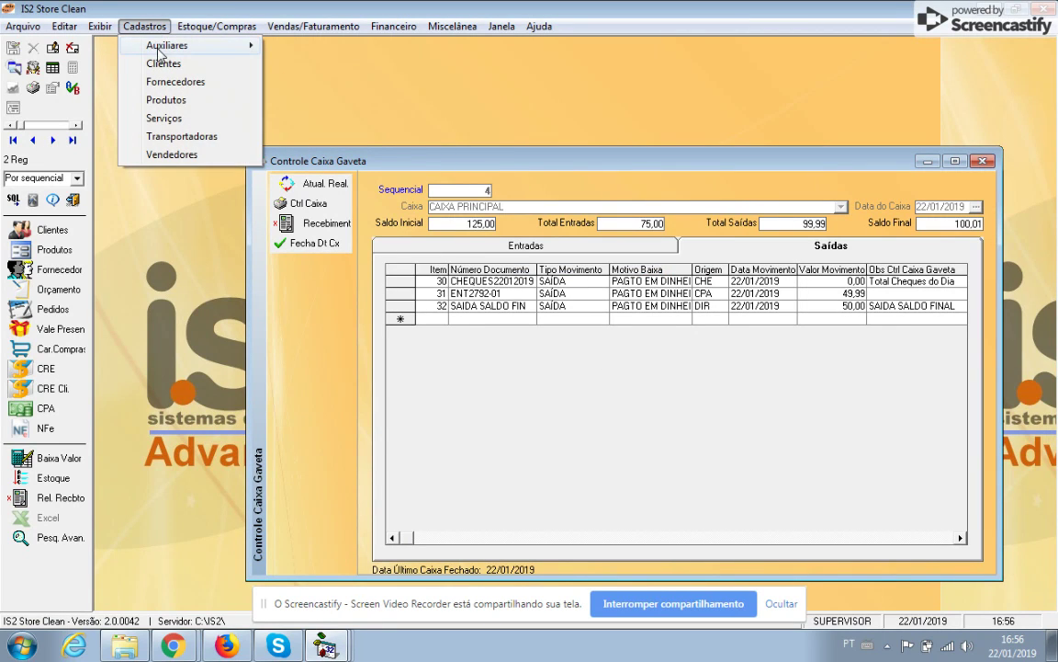
pyautogui.moveTo(165, 45)
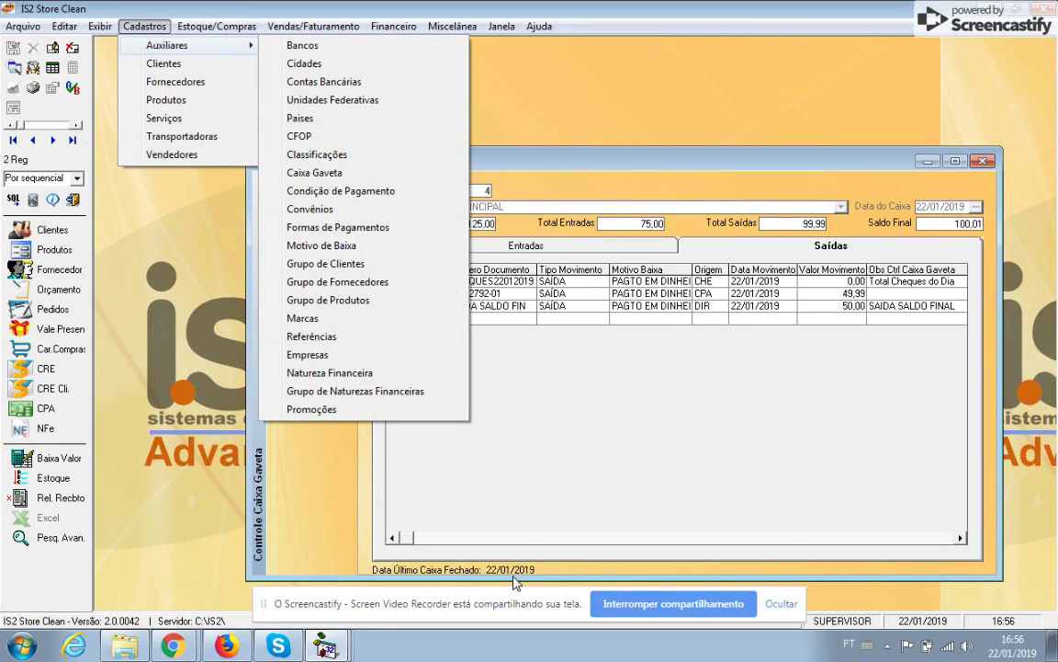
pyautogui.click(322, 173)
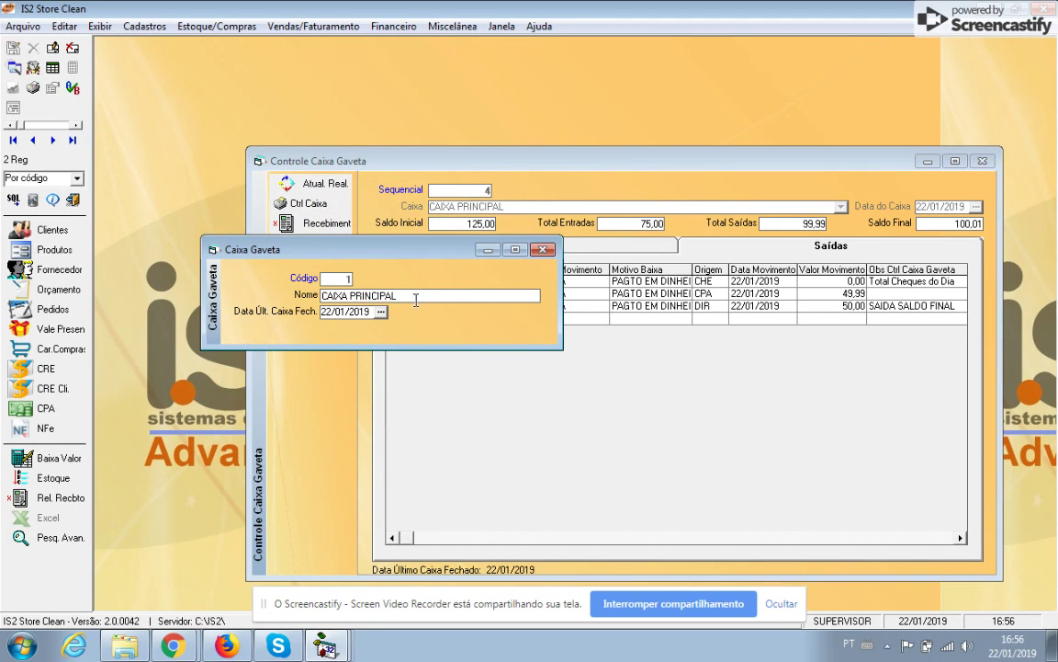
pyautogui.click(544, 249)
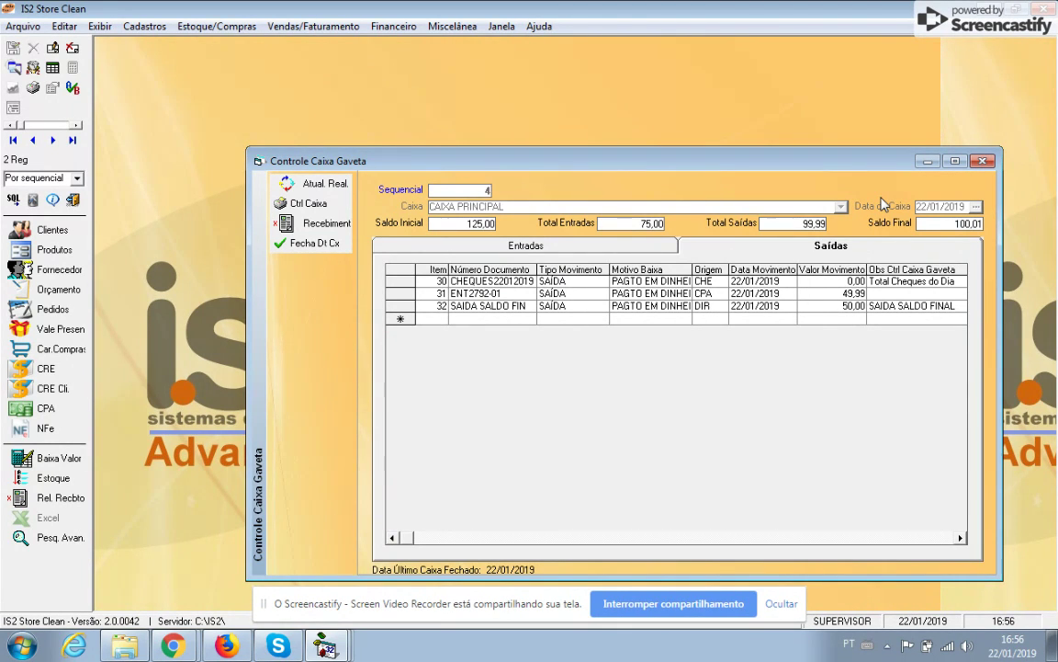
# - Close Controle Caixa Gaveta and open the Fechamento de Caixa form, ready for an initial cash amount
pyautogui.click(985, 162)
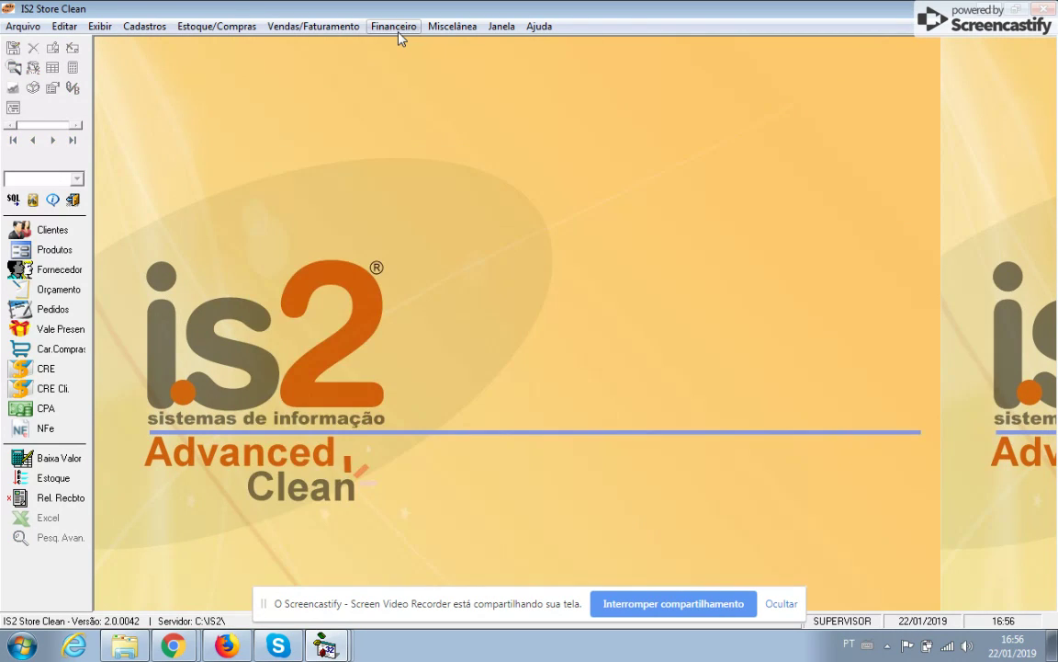
pyautogui.click(394, 25)
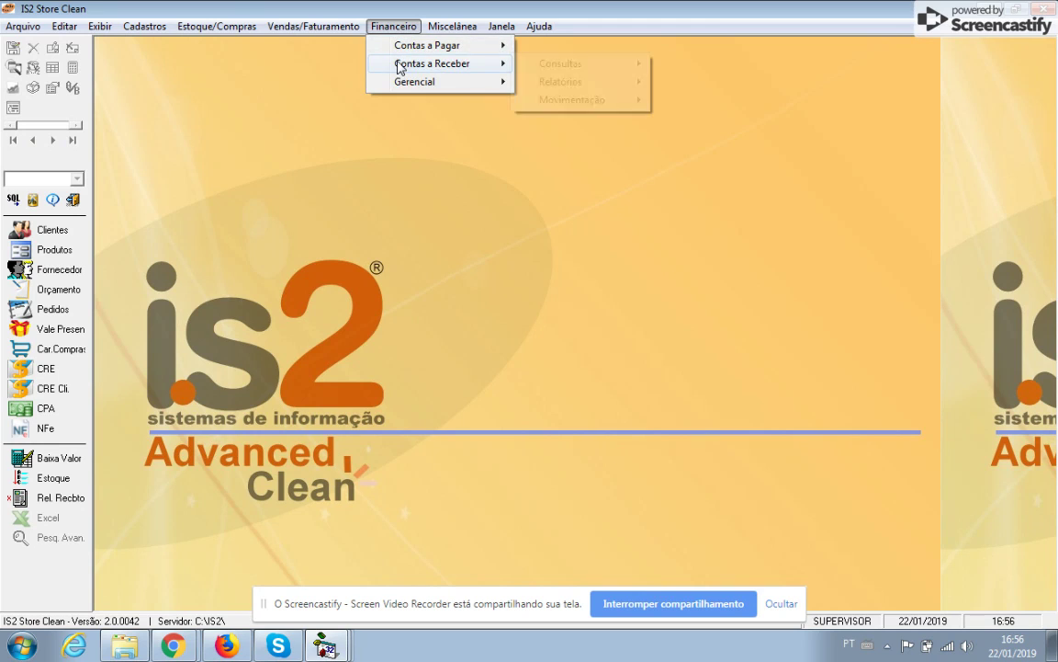
pyautogui.moveTo(406, 84)
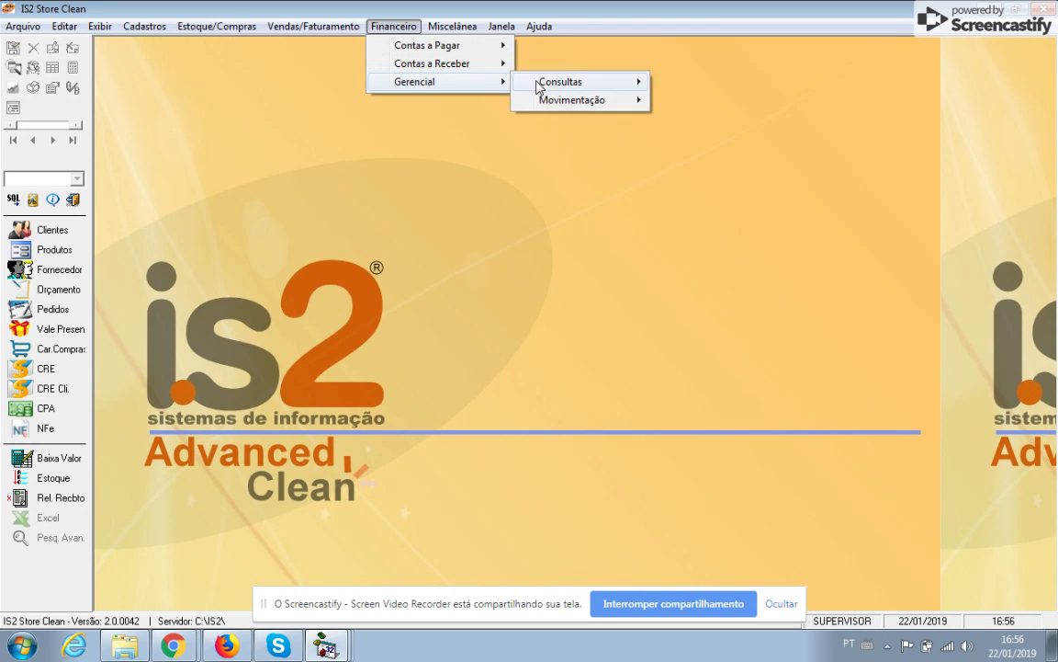
pyautogui.moveTo(551, 99)
pyautogui.click(716, 157)
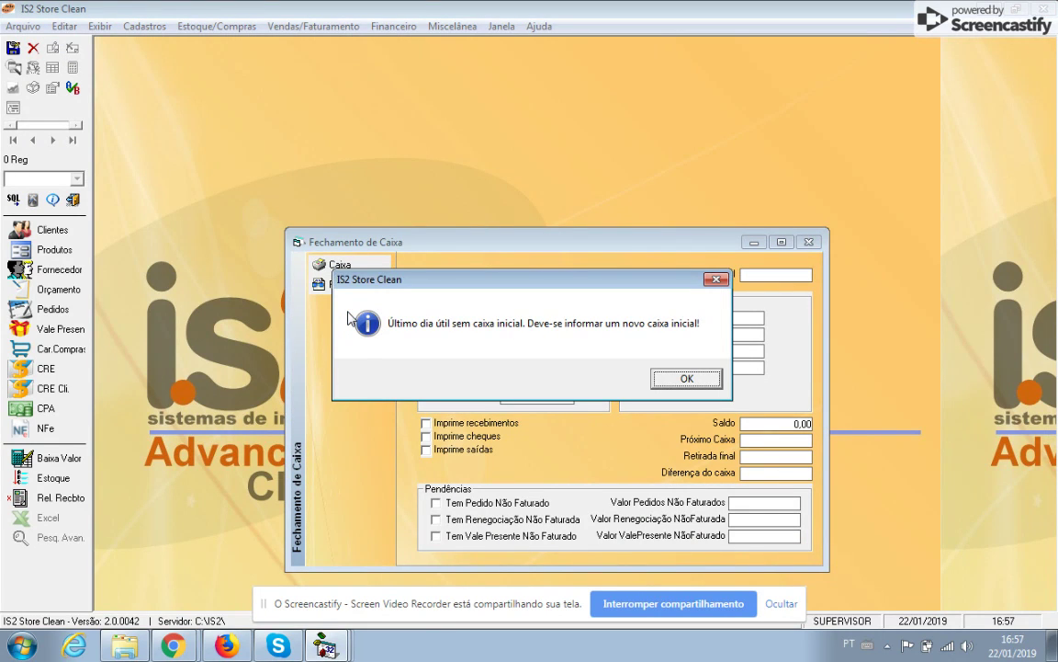
pyautogui.press('Return')
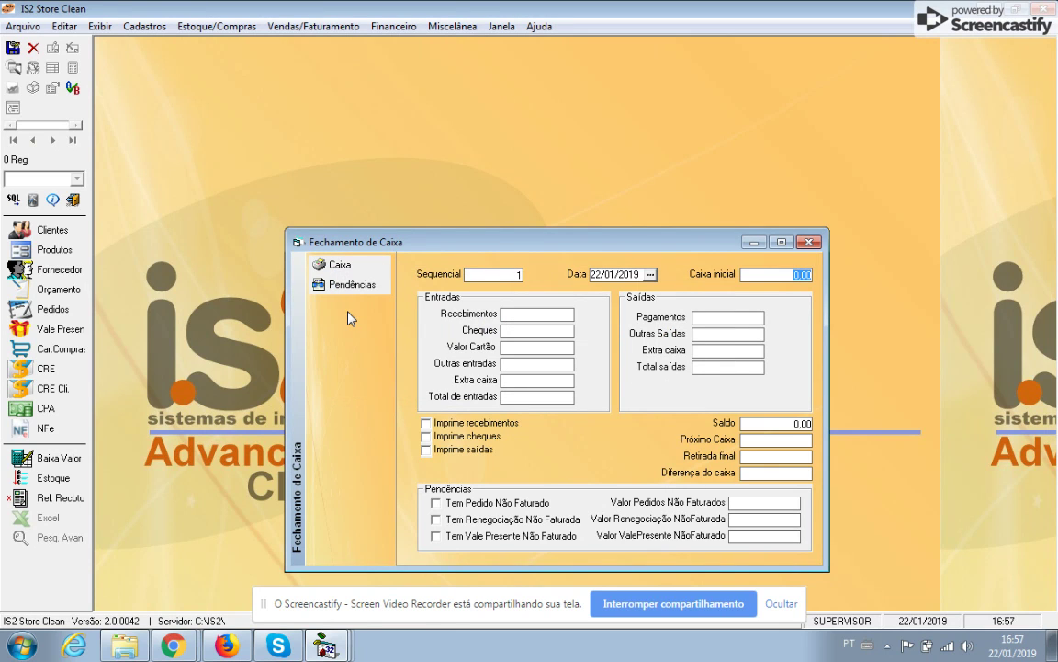
# - Dismiss the notice about the missing initial cash and set Caixa inicial to 125 for 22/01/2019
pyautogui.press('Return')
pyautogui.press('BackSpace')
pyautogui.press('Return')
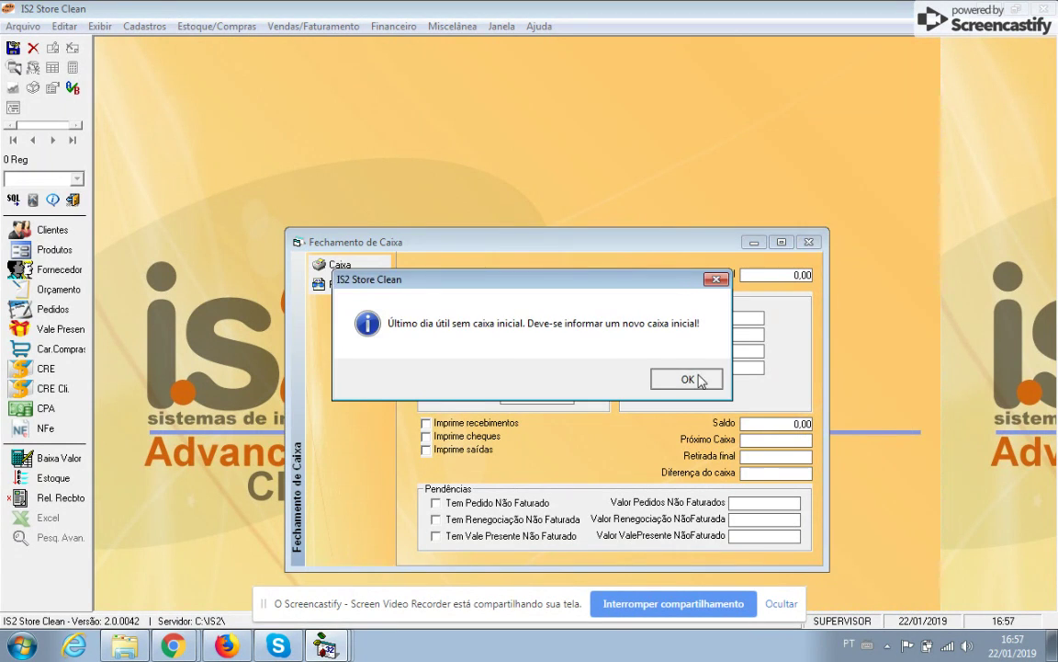
pyautogui.click(751, 377)
pyautogui.write('125')
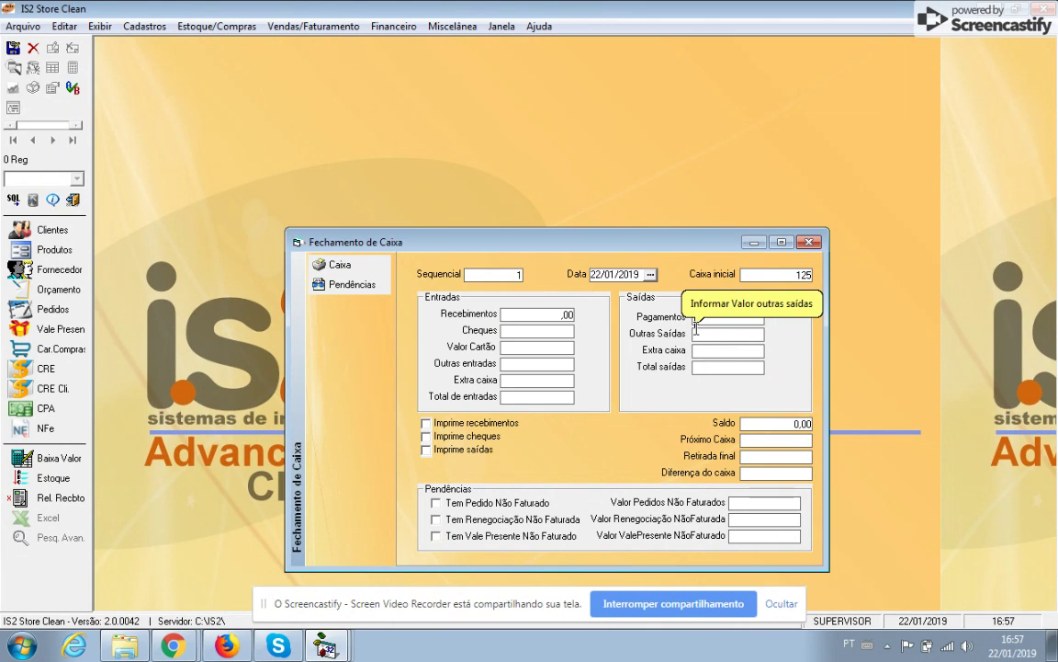
# - Accept the filled-in Entradas amounts, from Recebimentos to Total de entradas, adding no value under Outras entradas
pyautogui.press('Return')
pyautogui.press('Return')
pyautogui.press('Return')
pyautogui.press('Return')
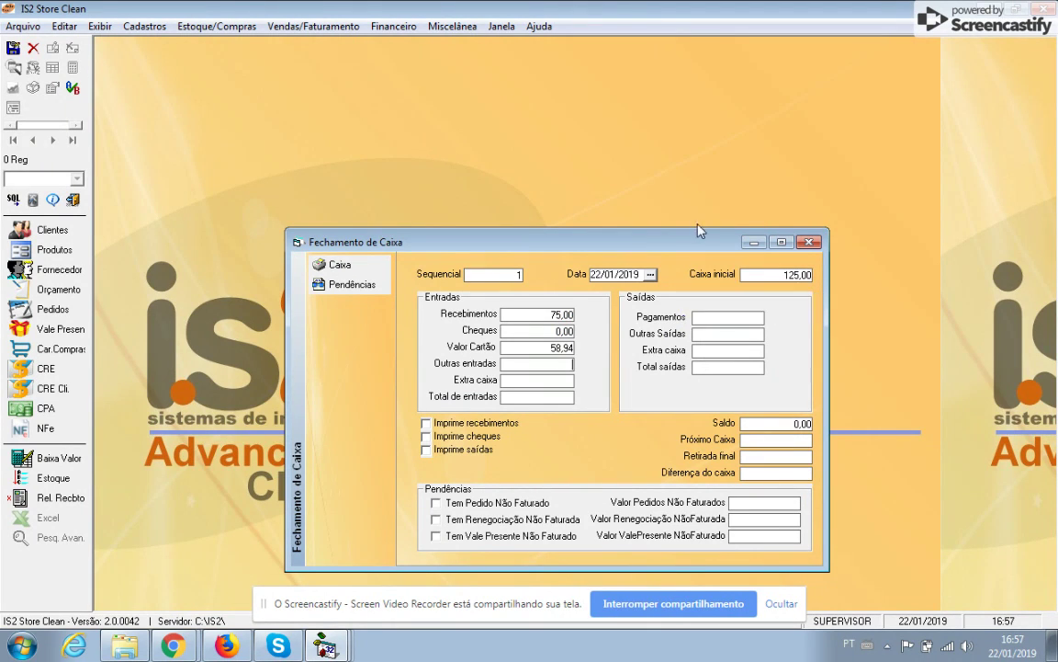
pyautogui.press('Return')
pyautogui.press('Return')
pyautogui.press('Return')
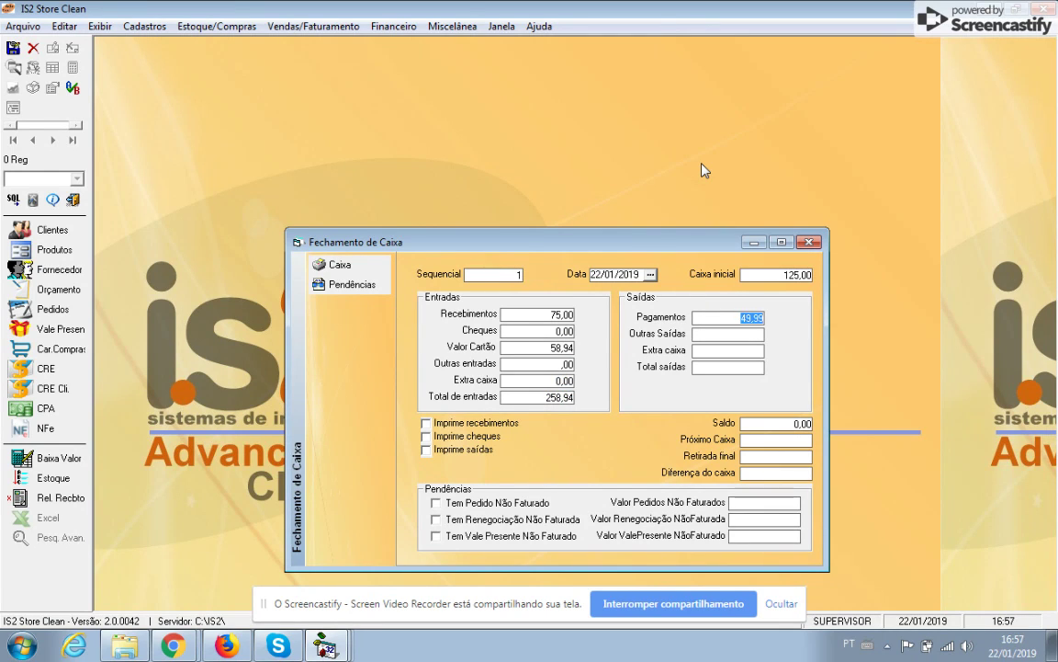
# - Accept the Saídas amounts and the closing balance fields without adding other outflows, and record the cash closing
pyautogui.press('Return')
pyautogui.press('Return')
pyautogui.press('Return')
pyautogui.press('Return')
pyautogui.press('Return')
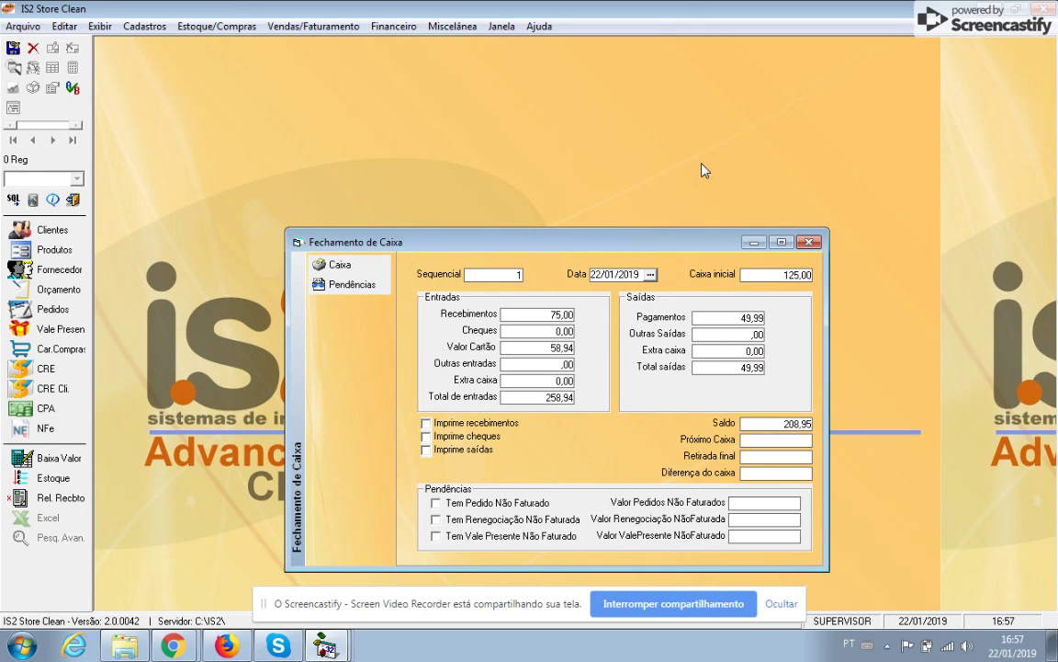
pyautogui.press('Return')
pyautogui.press('Return')
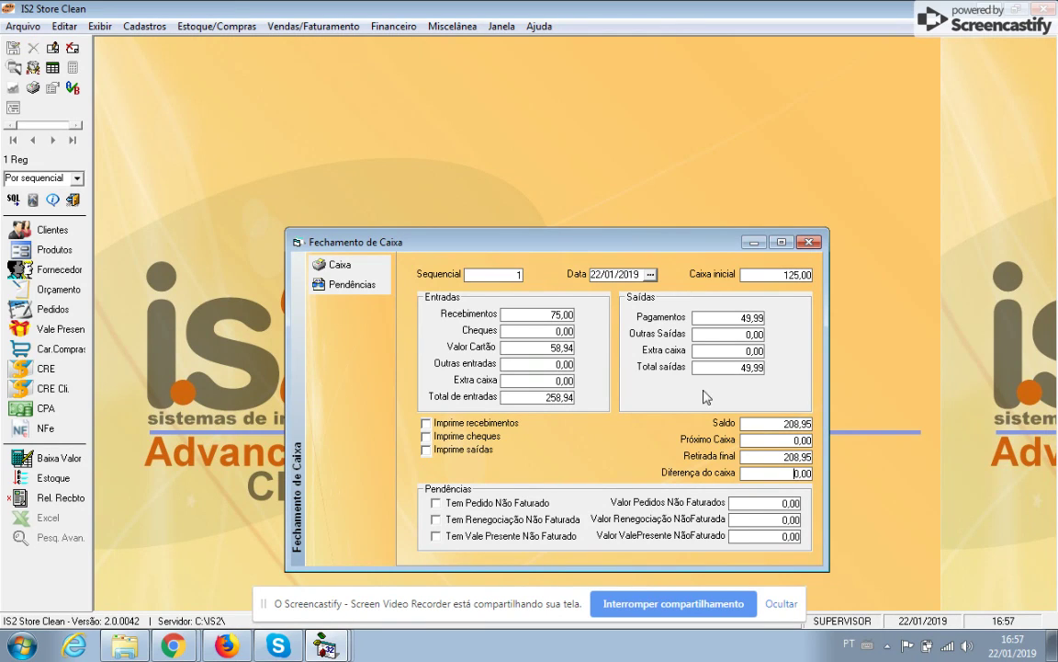
# - Enable Imprime recebimentos, Imprime cheques and Imprime saídas in the cash closing and save the record
pyautogui.click(542, 347)
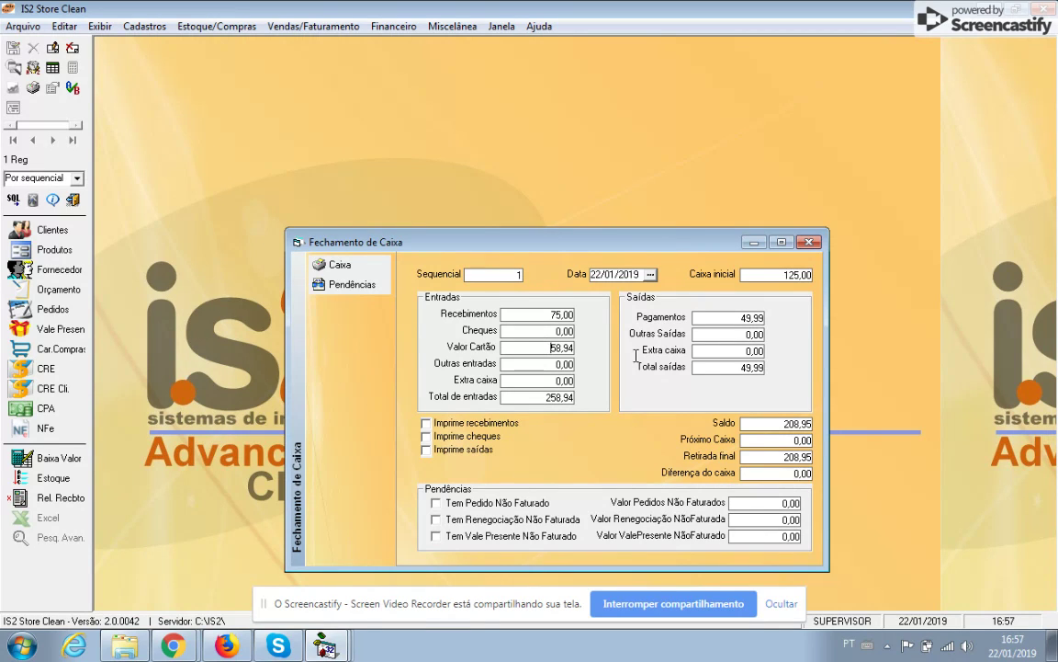
pyautogui.click(447, 505)
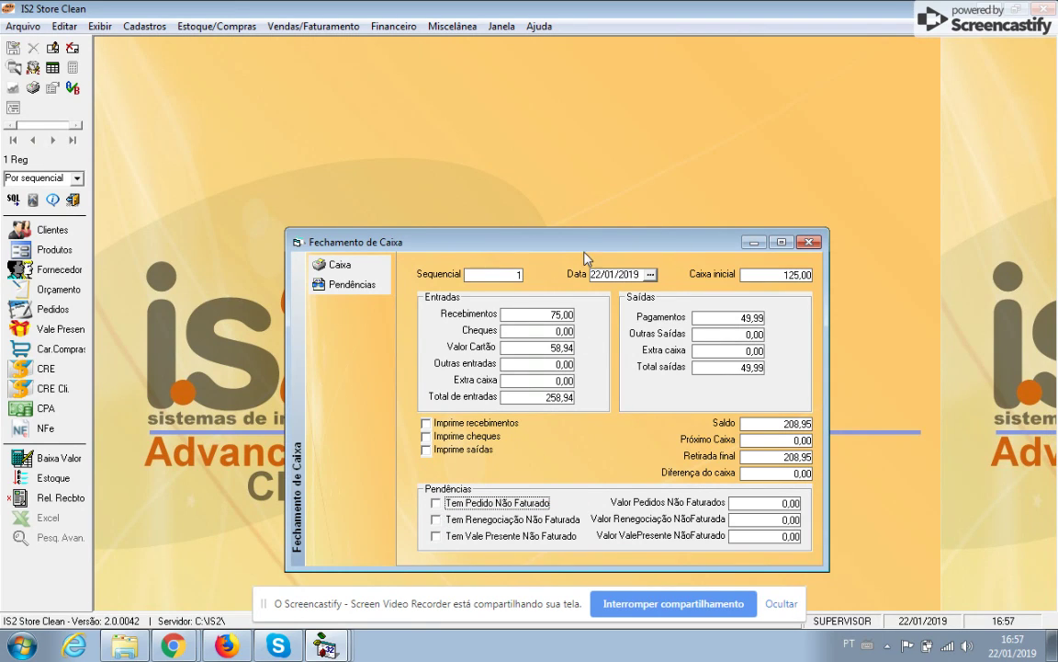
pyautogui.moveTo(579, 234); pyautogui.dragTo(590, 208)
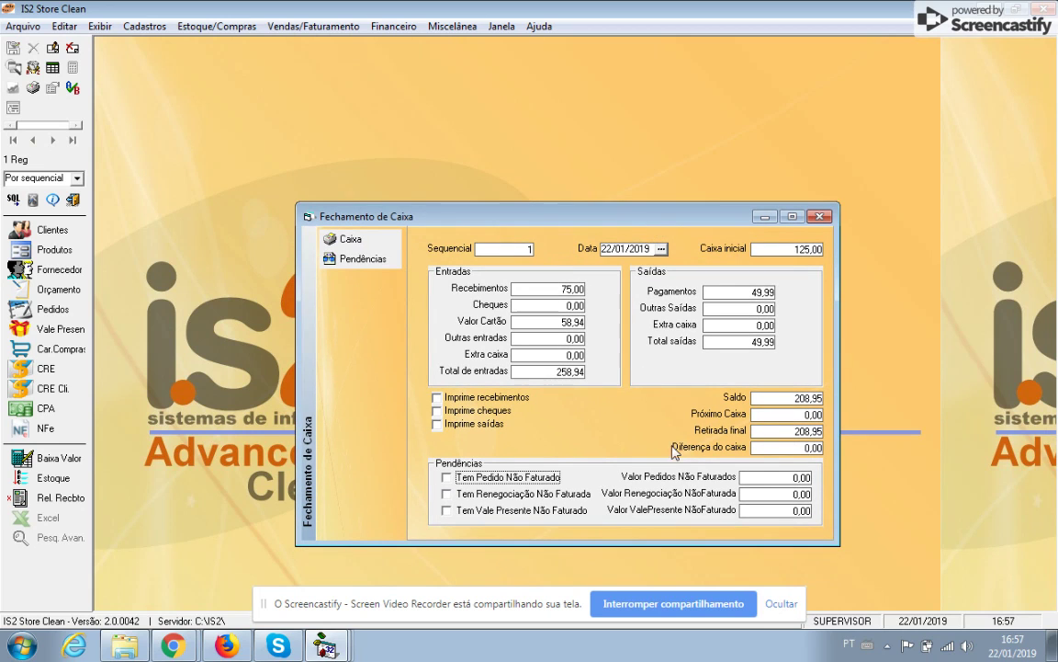
pyautogui.click(437, 397)
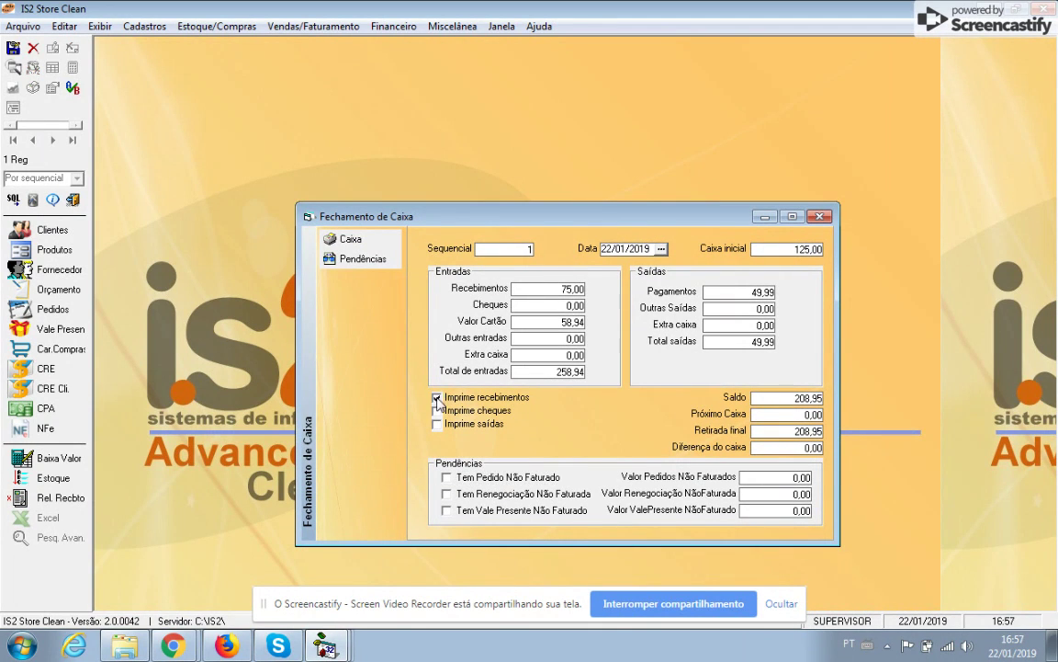
pyautogui.click(436, 410)
pyautogui.click(438, 425)
pyautogui.click(13, 47)
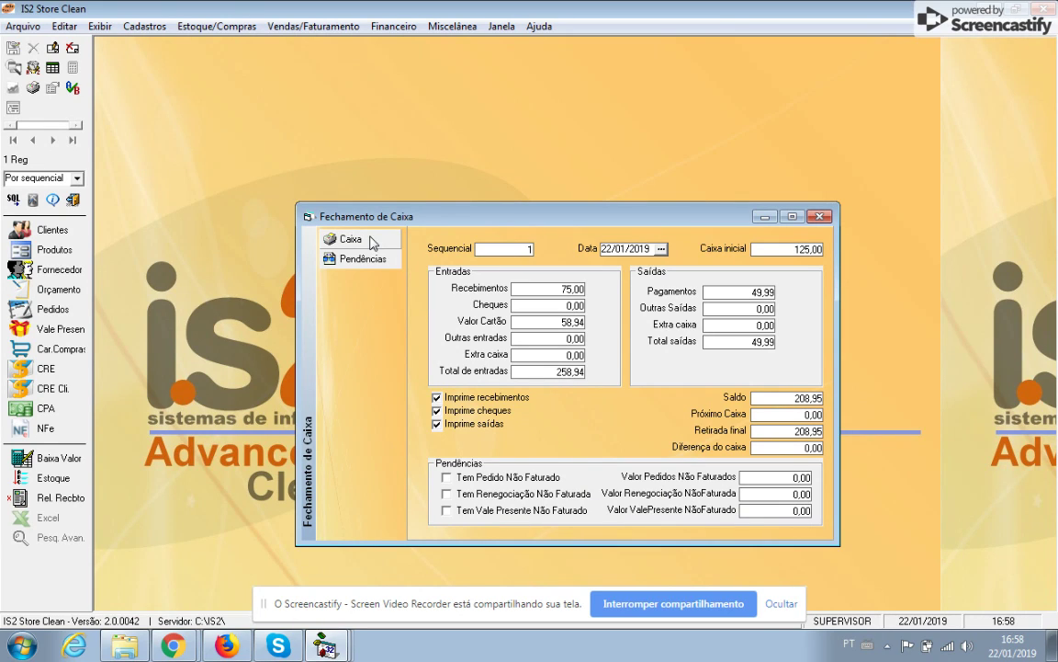
# - Generate the Fechamento de Caixa report on screen, review its summary, receipts, cheques and payments, and close the report windows
pyautogui.click(342, 238)
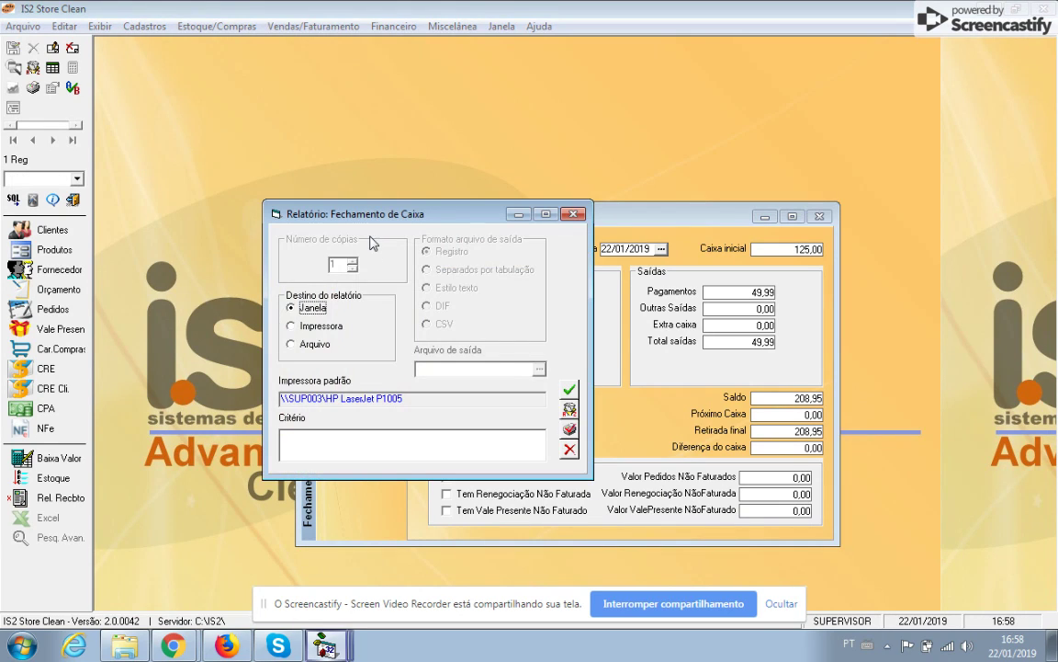
pyautogui.click(571, 389)
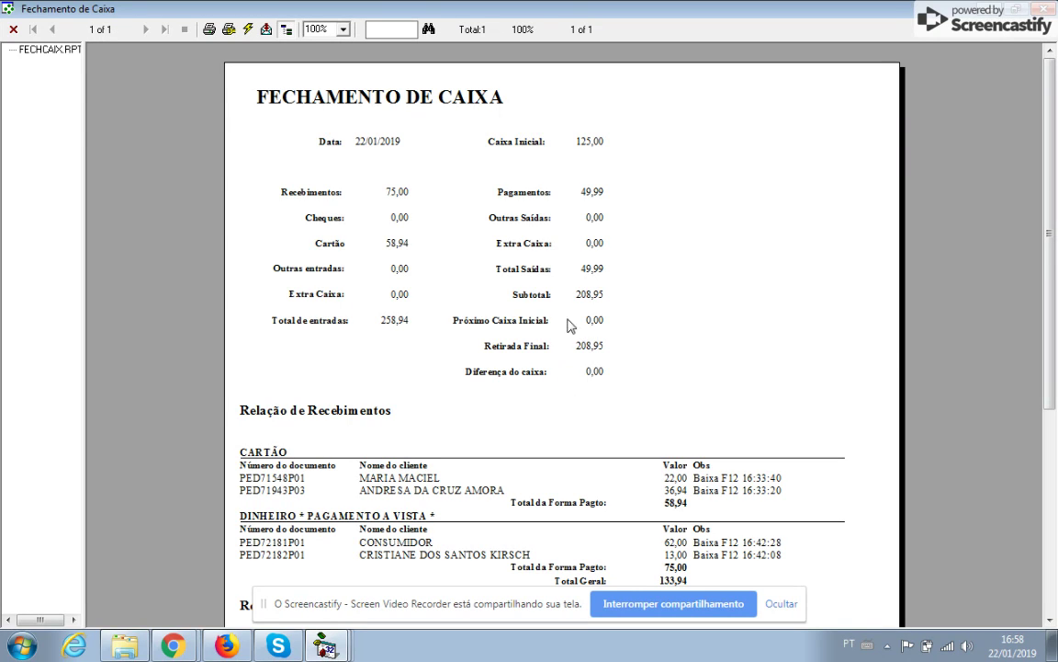
pyautogui.scroll(-3, 367, 294)
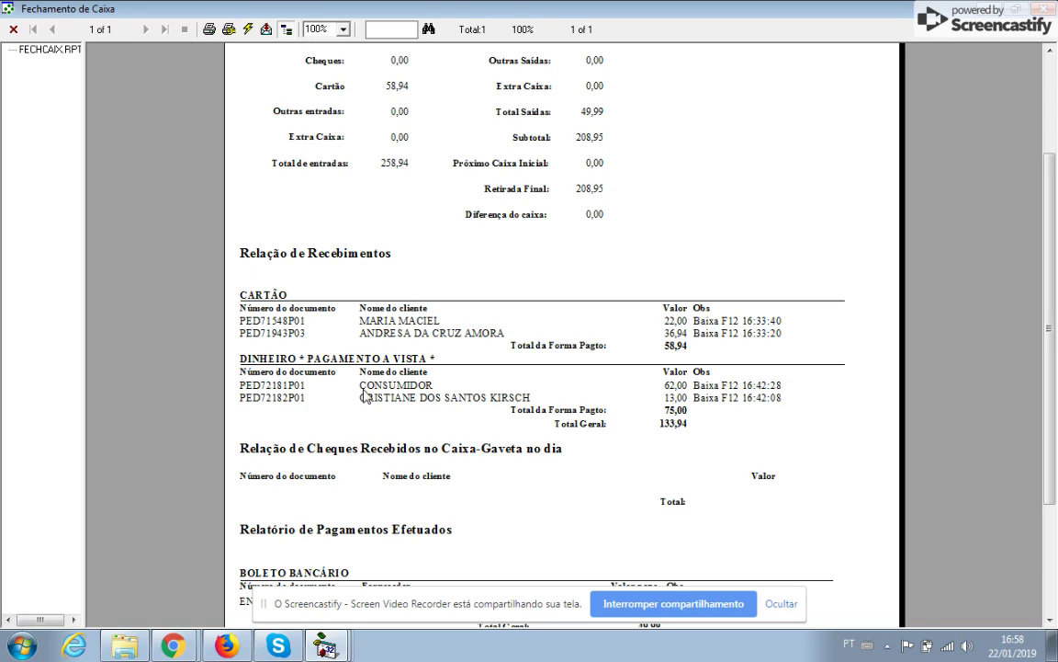
pyautogui.scroll(-3, 418, 447)
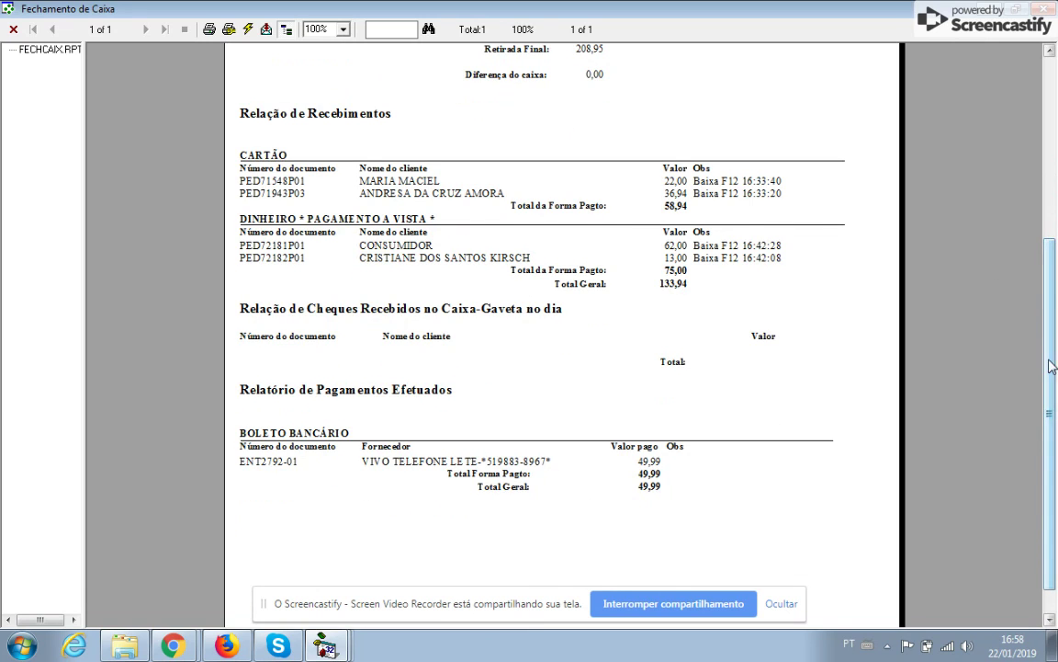
pyautogui.scroll(7, 946, 261)
pyautogui.click(1047, 8)
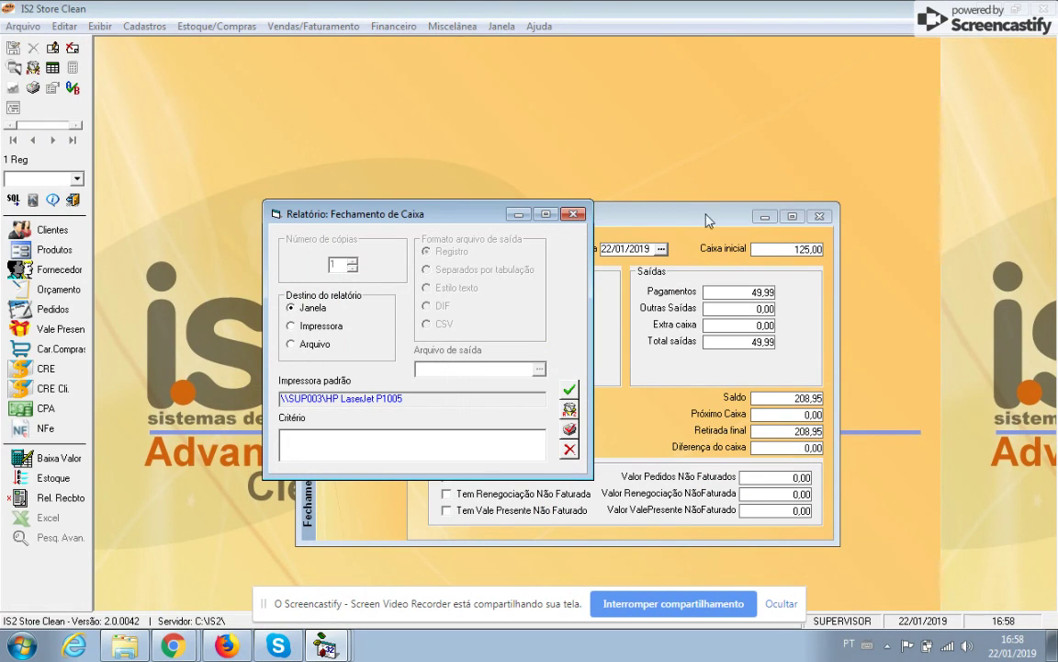
pyautogui.click(569, 215)
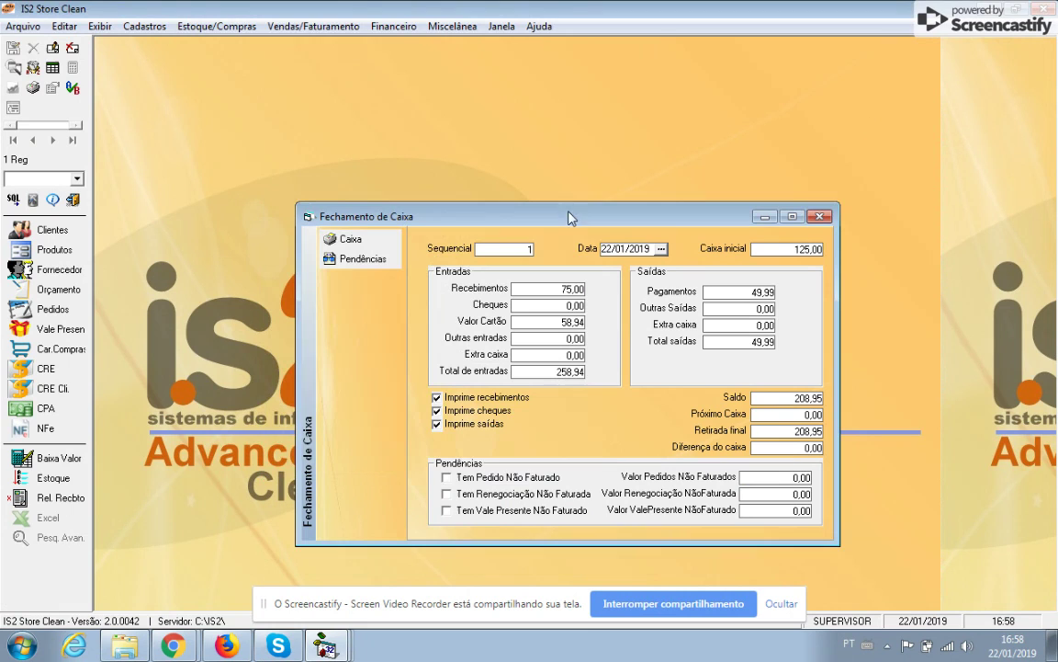
# - Generate the Vendas Por Formas de Pagto report for 22/01/2019 on screen, review the totals per payment method and close it
pyautogui.click(314, 26)
pyautogui.moveTo(308, 66)
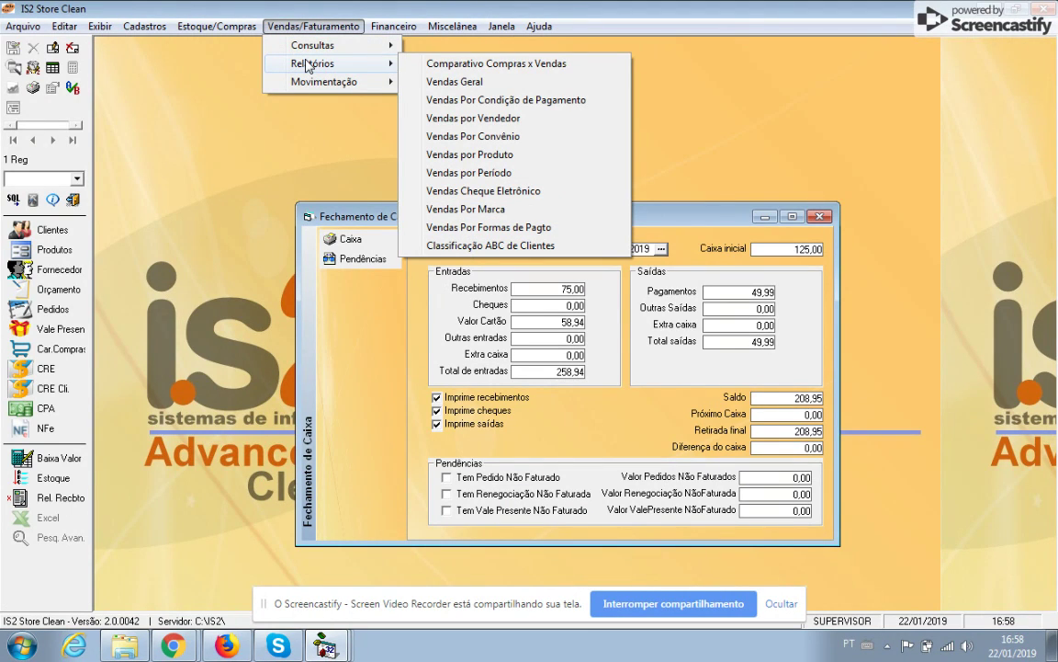
pyautogui.click(482, 227)
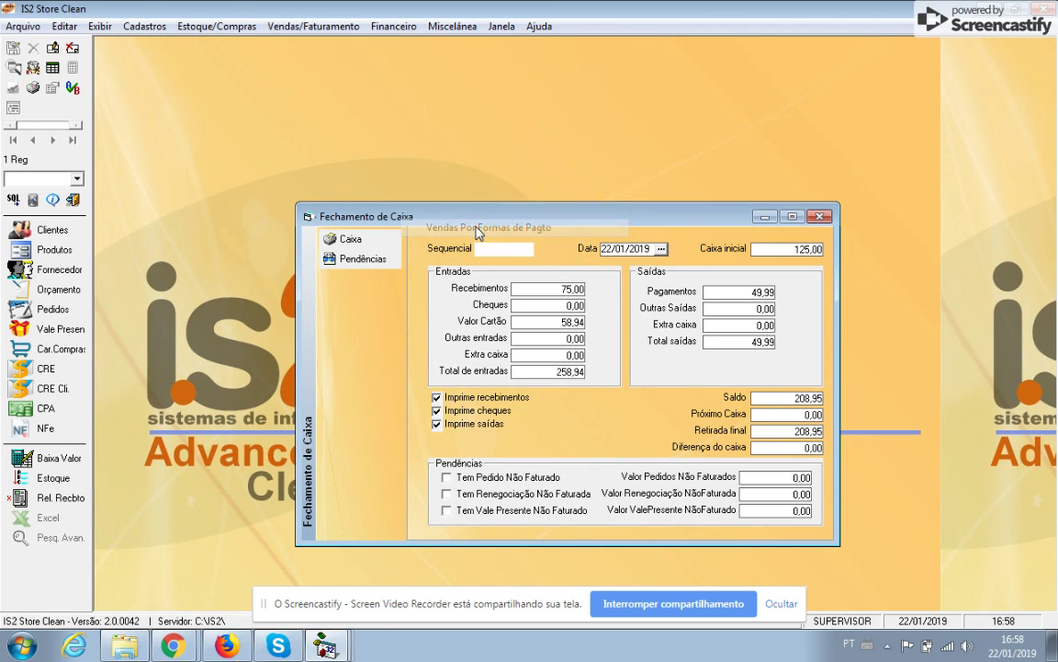
pyautogui.press('Tab')
pyautogui.press('Tab')
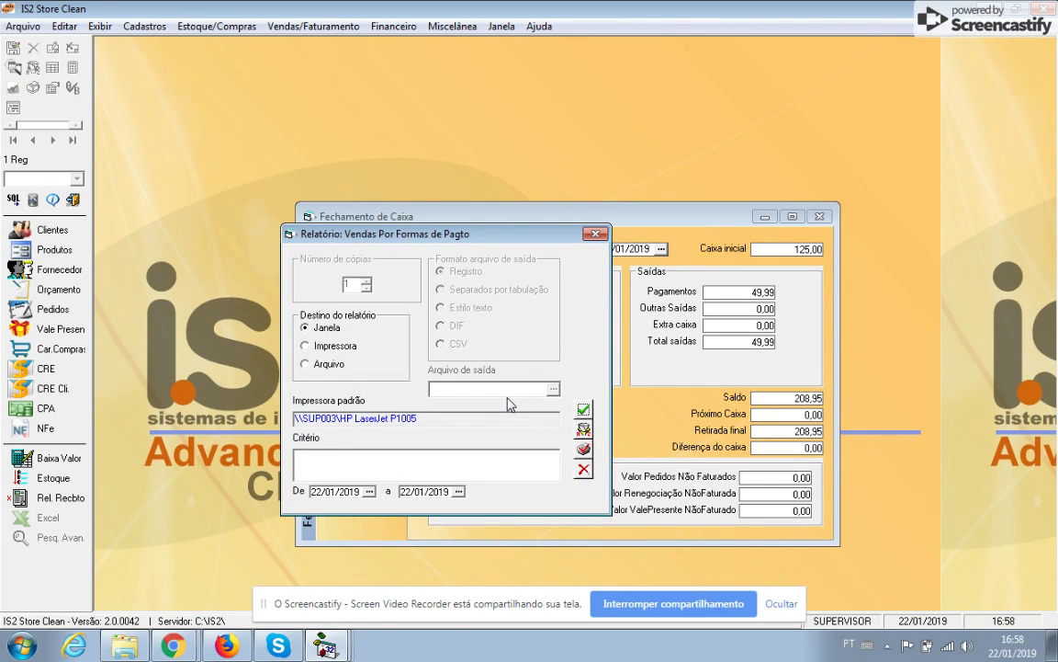
pyautogui.press('Return')
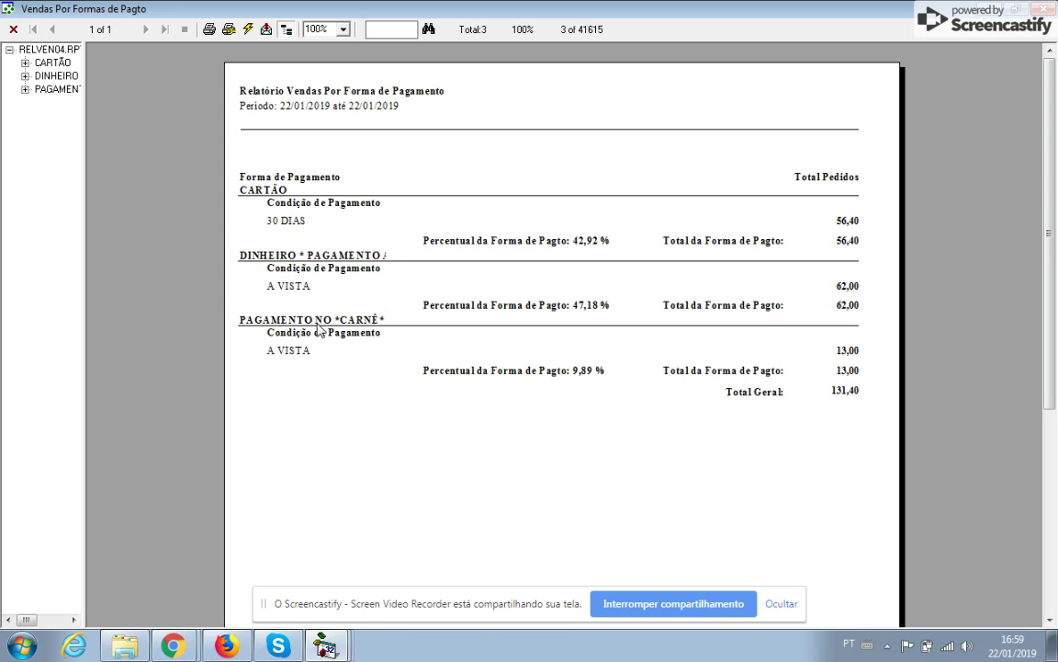
pyautogui.click(1047, 9)
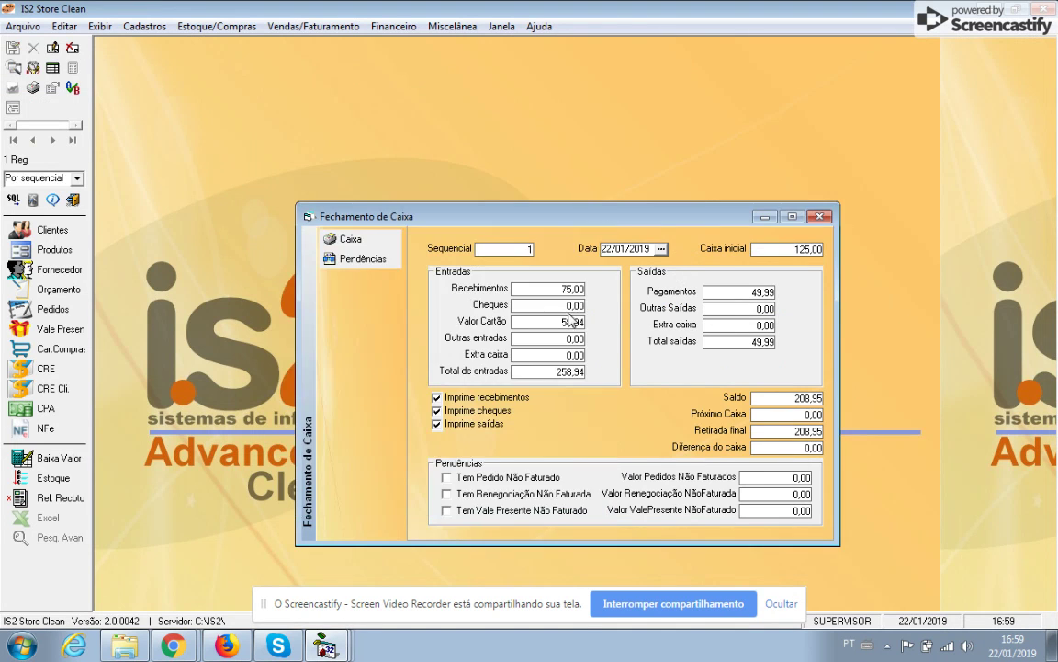